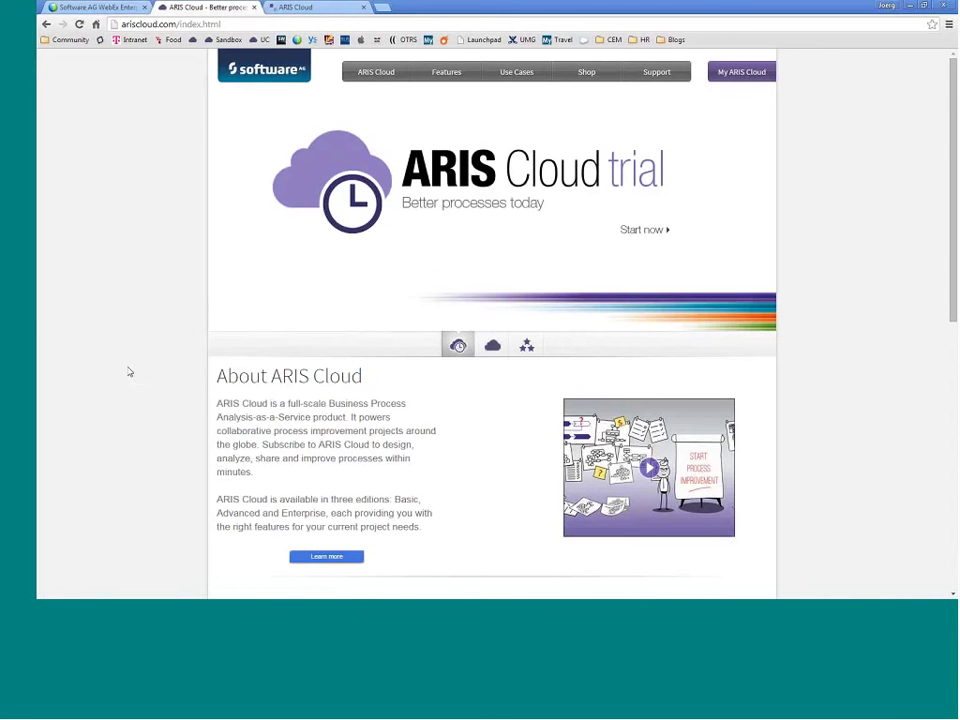
Look through the ARIS Cloud overview page and read the customer experience management use case
left_click(377, 90)
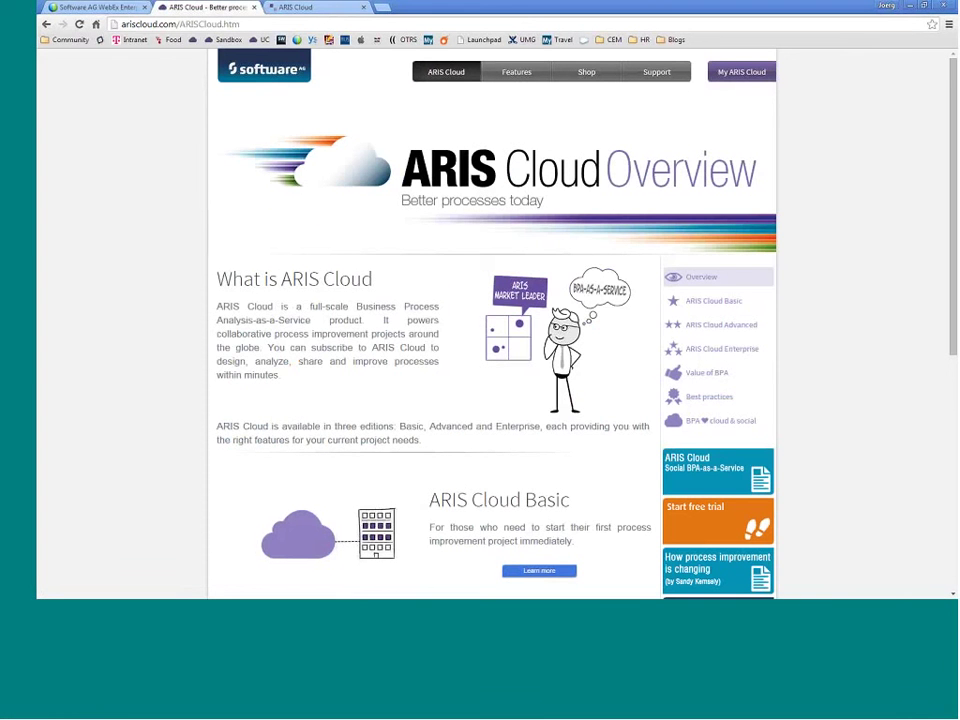
left_click(286, 72)
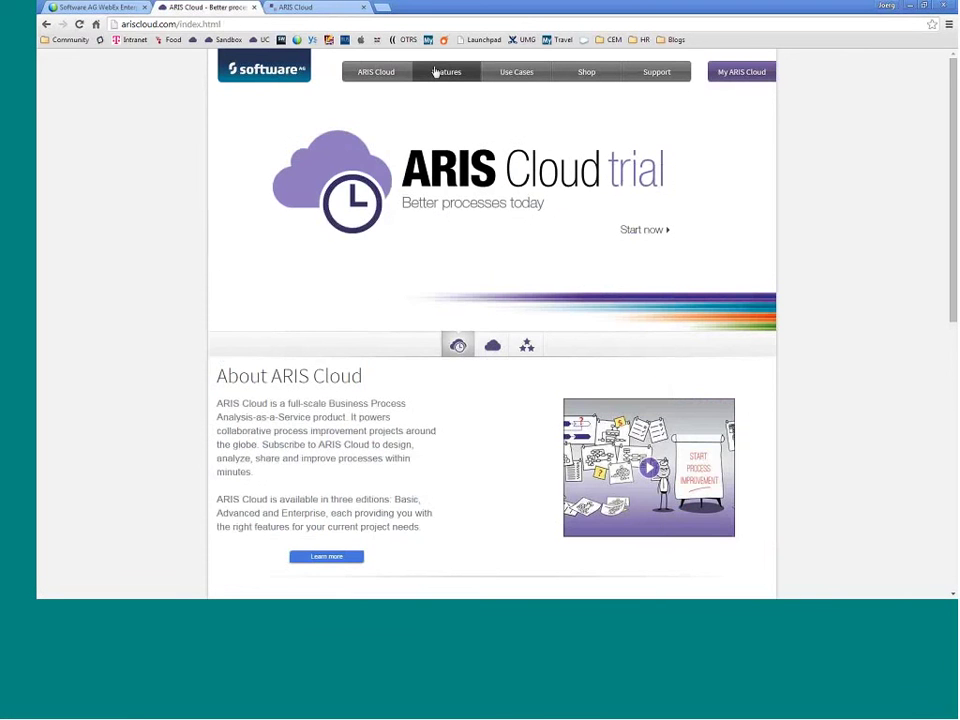
left_click(518, 72)
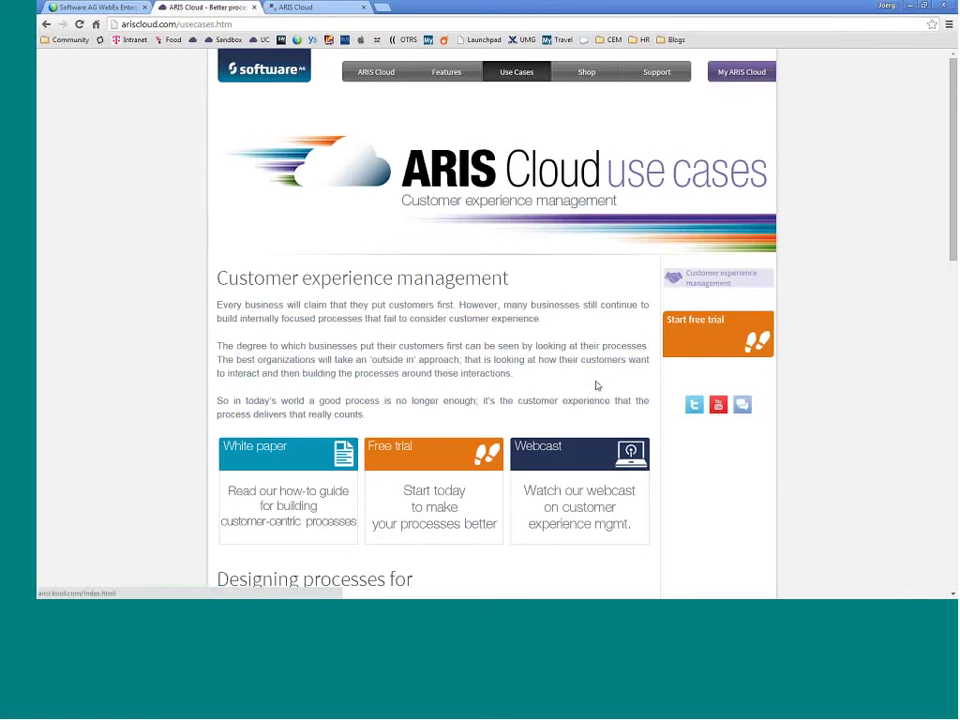
scroll(397, 389, "down", 1)
scroll(397, 389, "down", 1)
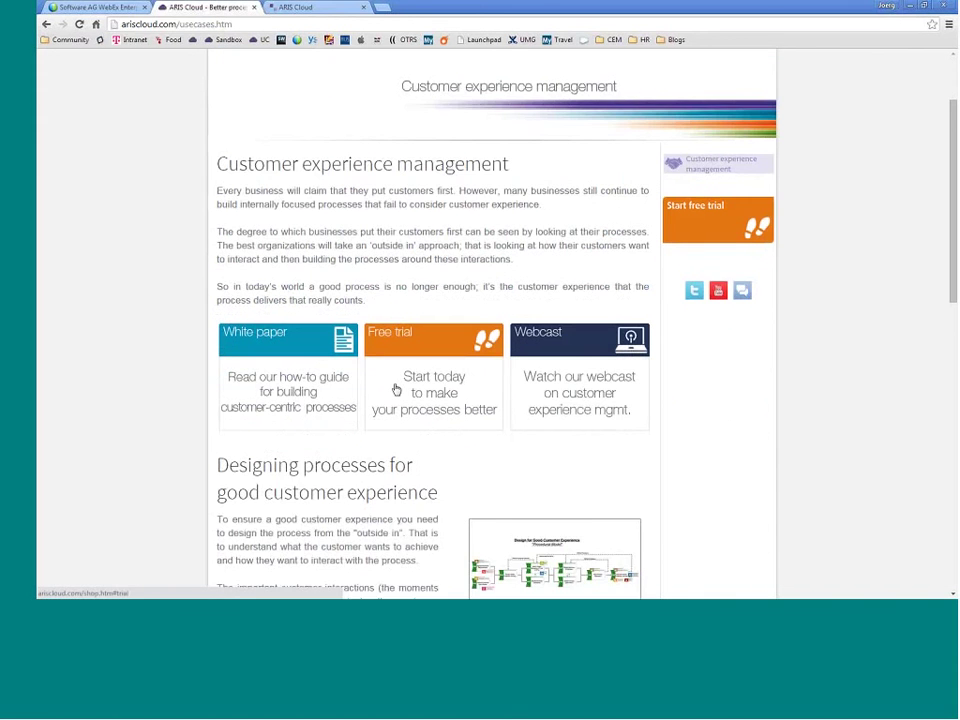
scroll(396, 389, "down", 1)
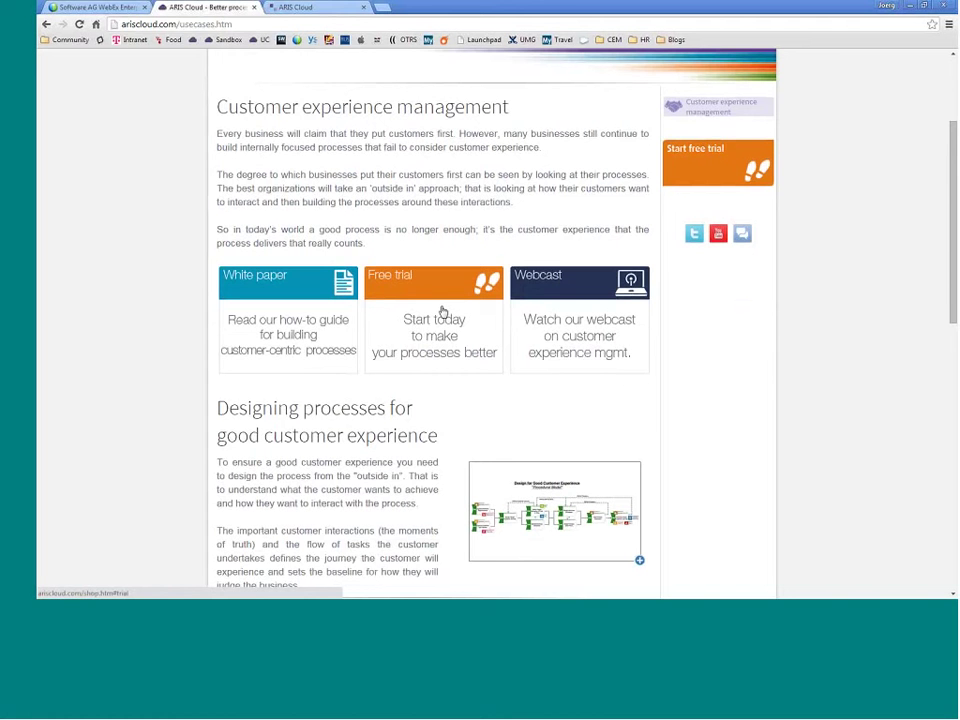
scroll(441, 320, "down", 3)
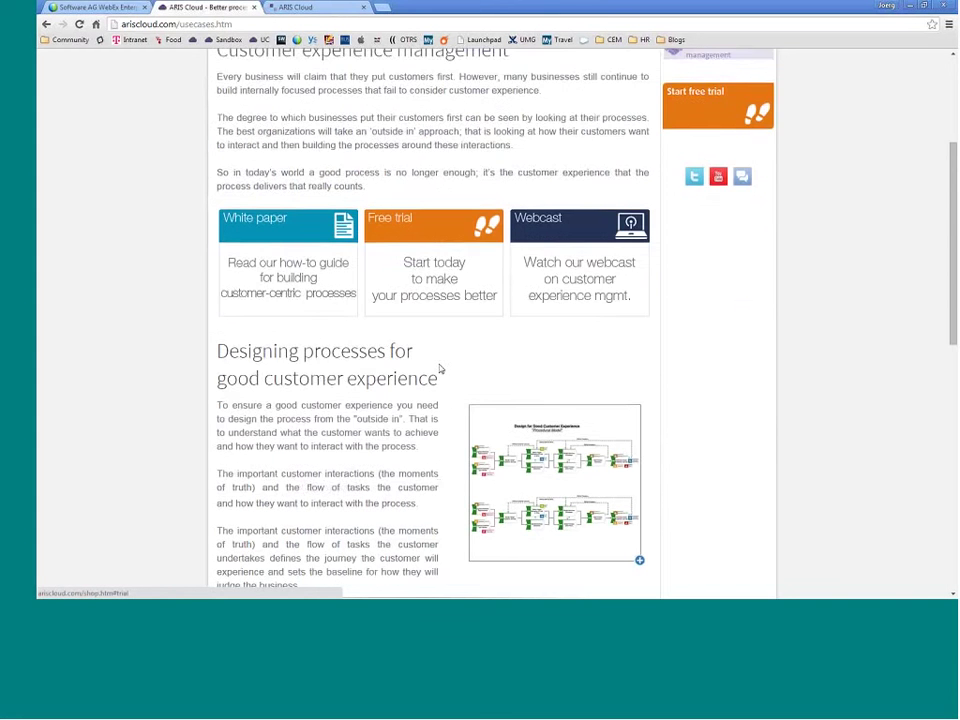
scroll(438, 370, "down", 2)
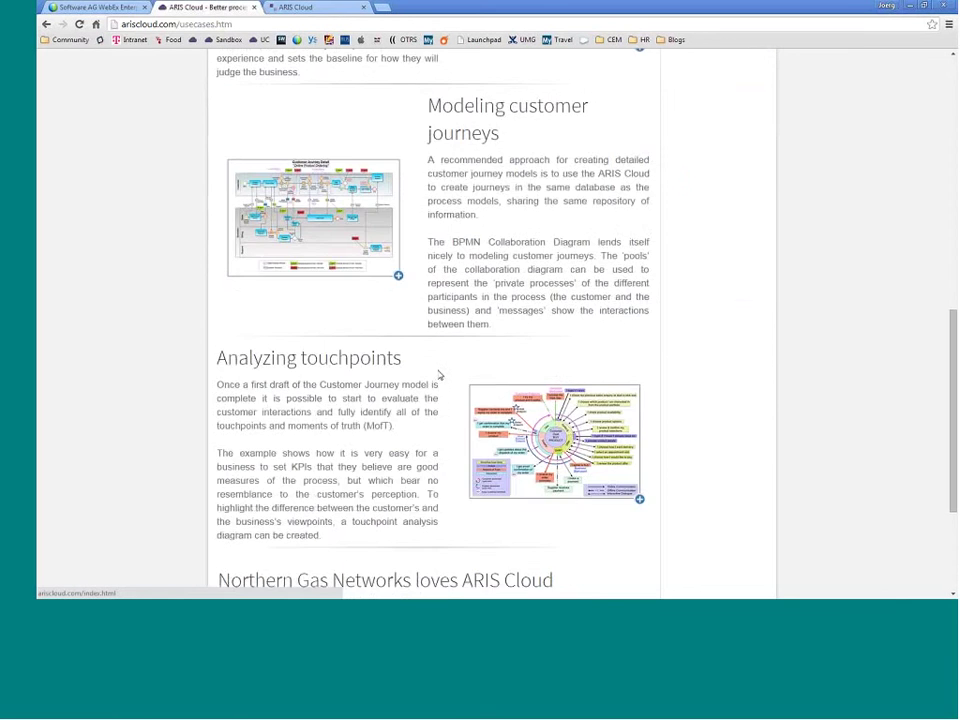
scroll(438, 370, "up", 3)
scroll(438, 370, "up", 4)
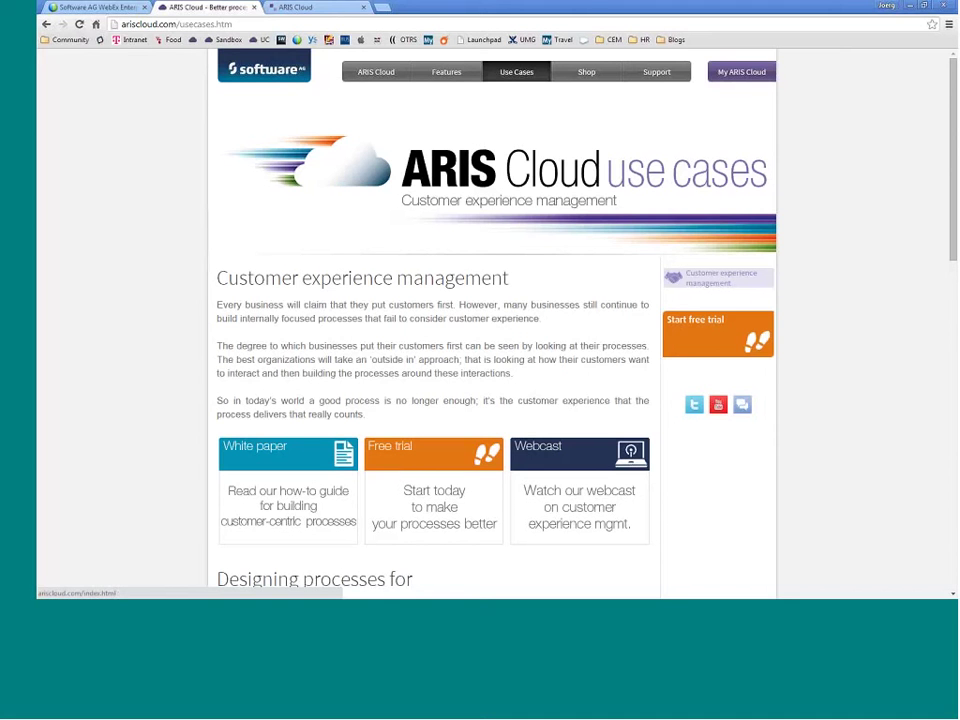
Switch to the ARIS Cloud portal and review the customer journey comments in the recent activities
left_click(286, 8)
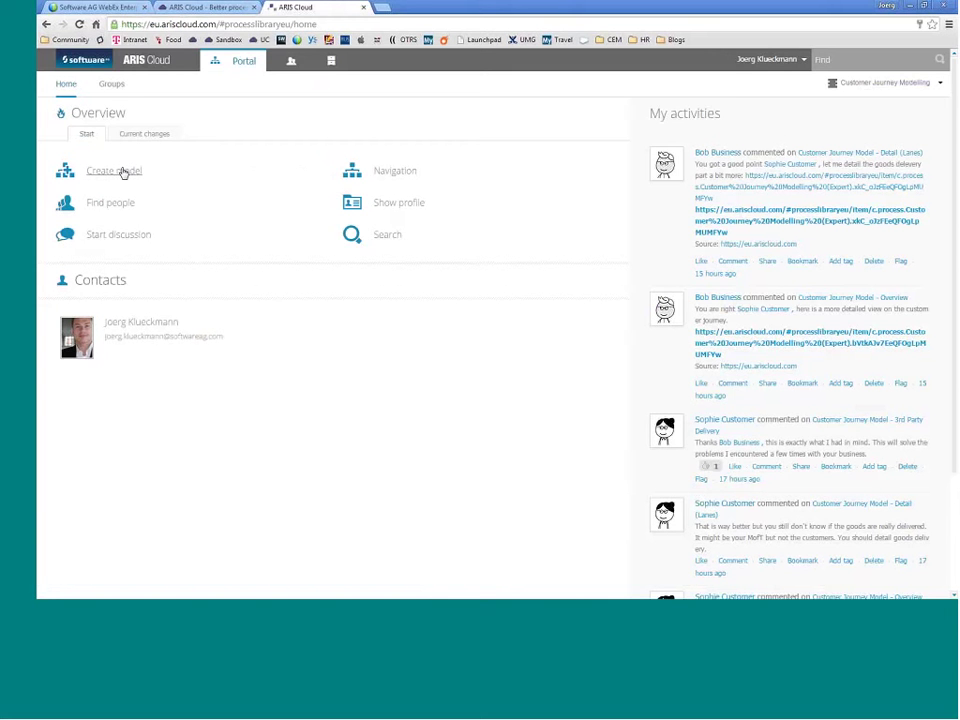
left_click(396, 172)
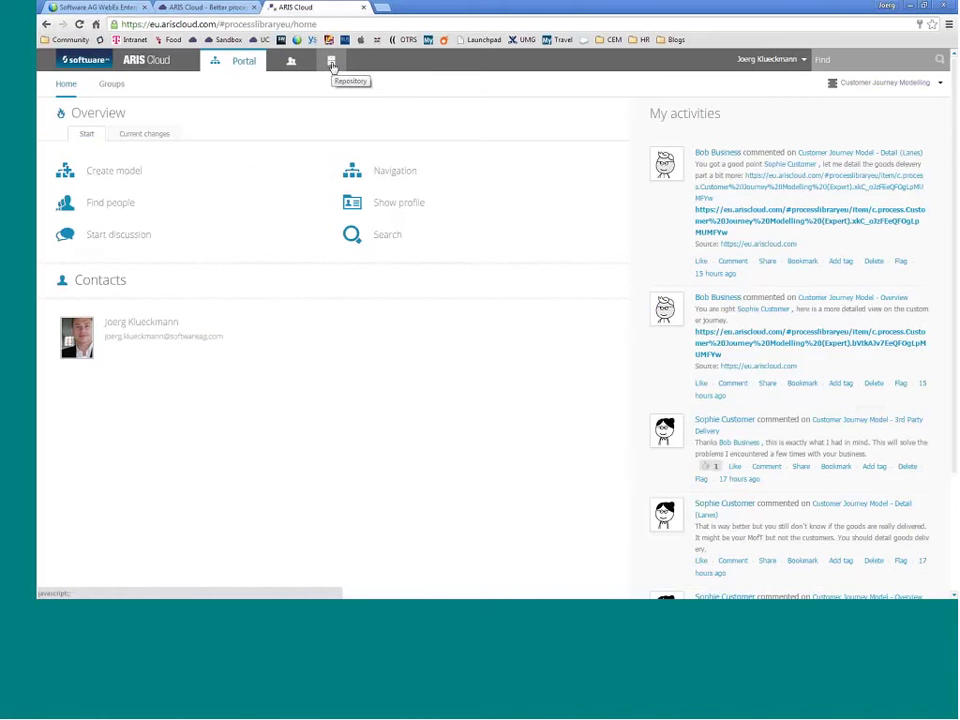
scroll(833, 400, "down", 2)
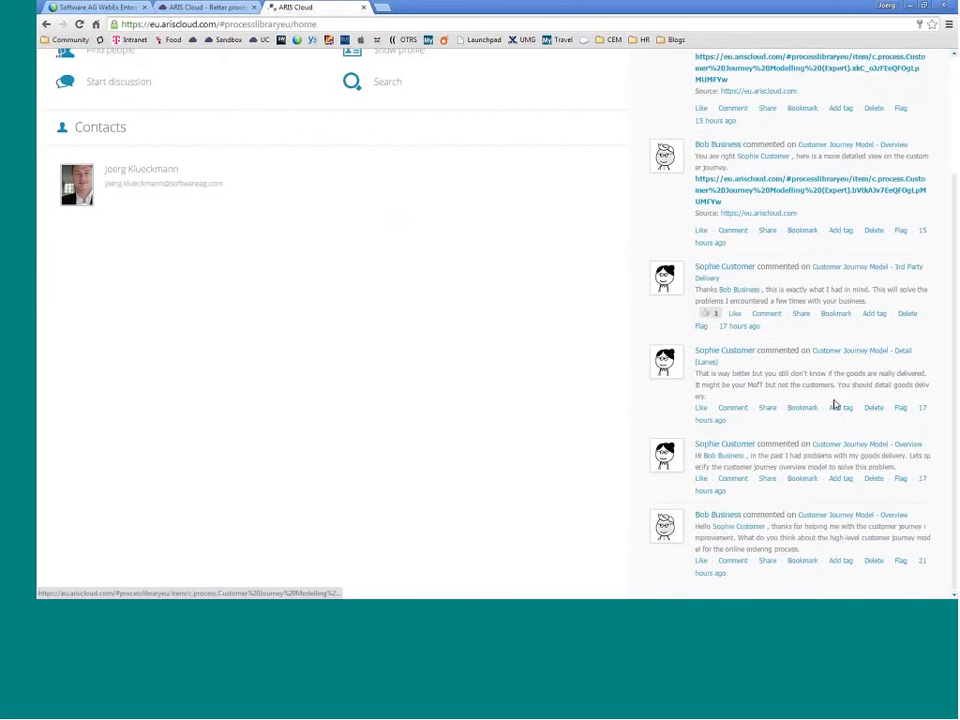
scroll(836, 413, "up", 2)
scroll(838, 427, "down", 2)
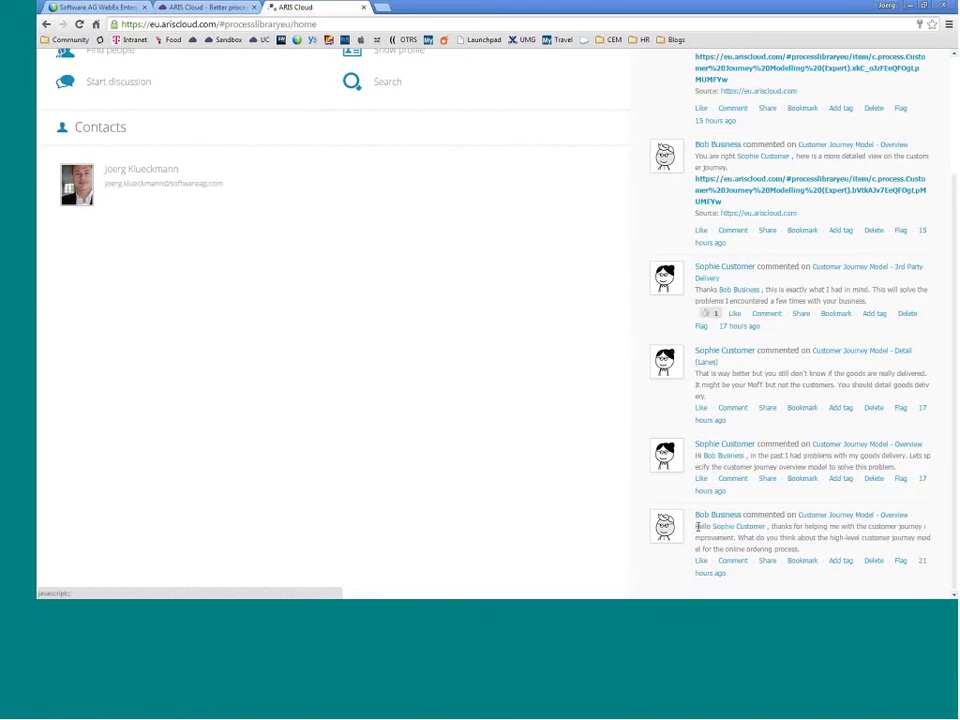
Open the Customer Journey Model - Overview from the oldest activity and show its diagram with the navigation and comments hidden
left_click(872, 519)
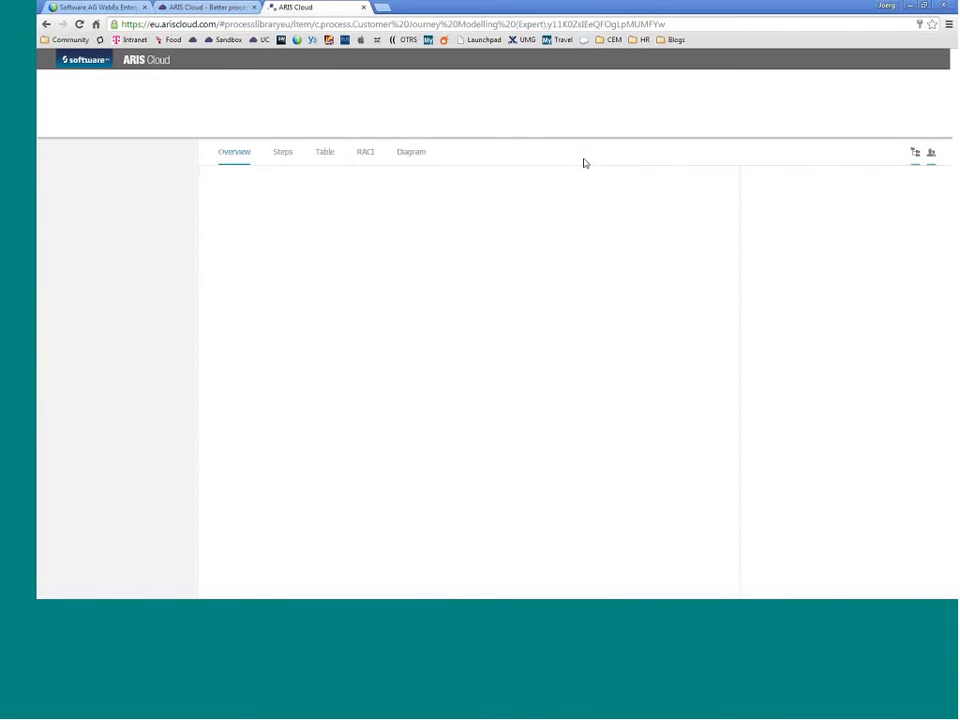
left_click(414, 158)
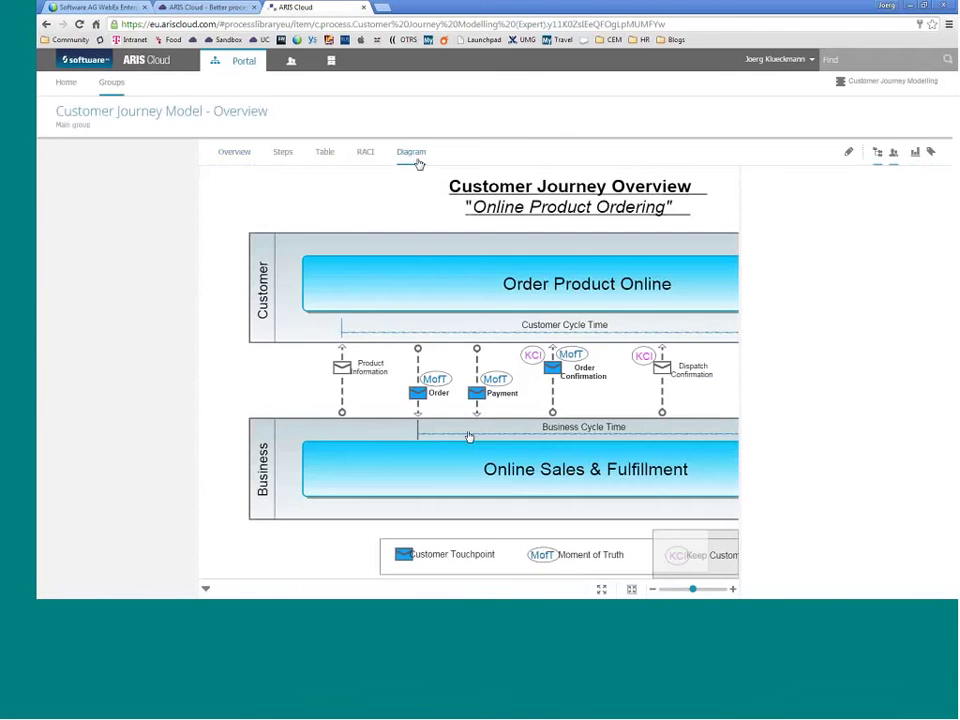
left_click(879, 159)
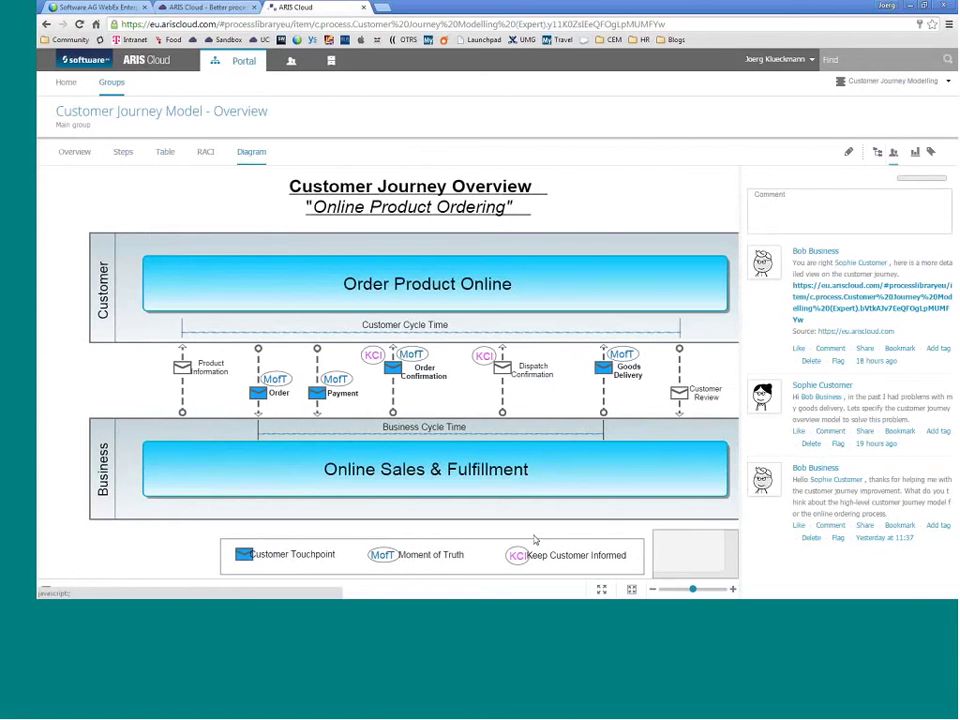
left_click(894, 155)
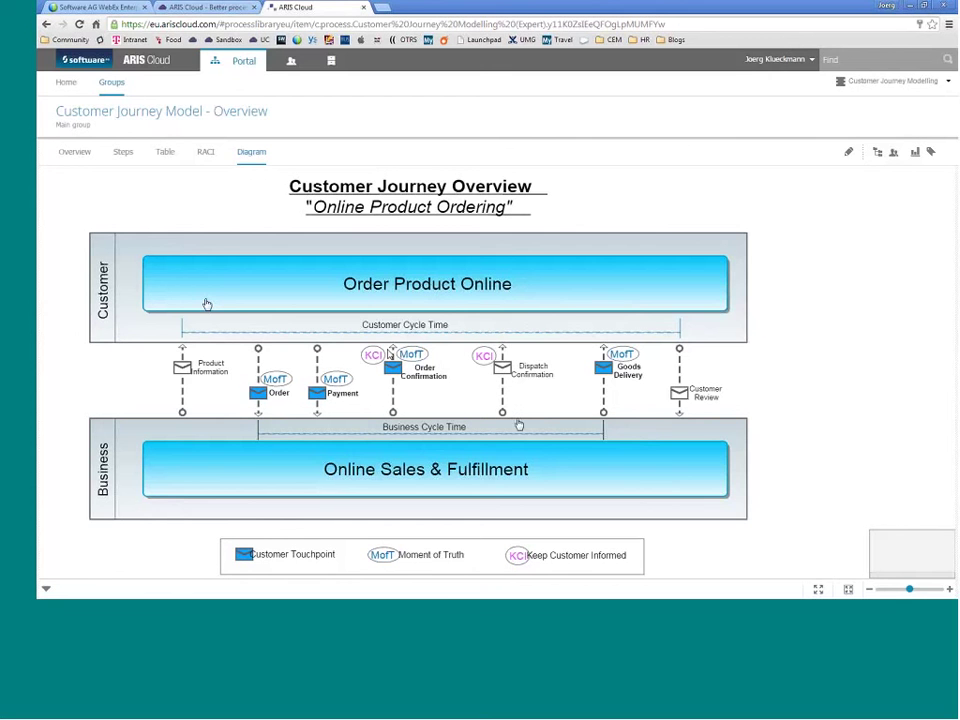
Open the detailed journey model linked in the newest comment and display its diagram without the comments
left_click(895, 153)
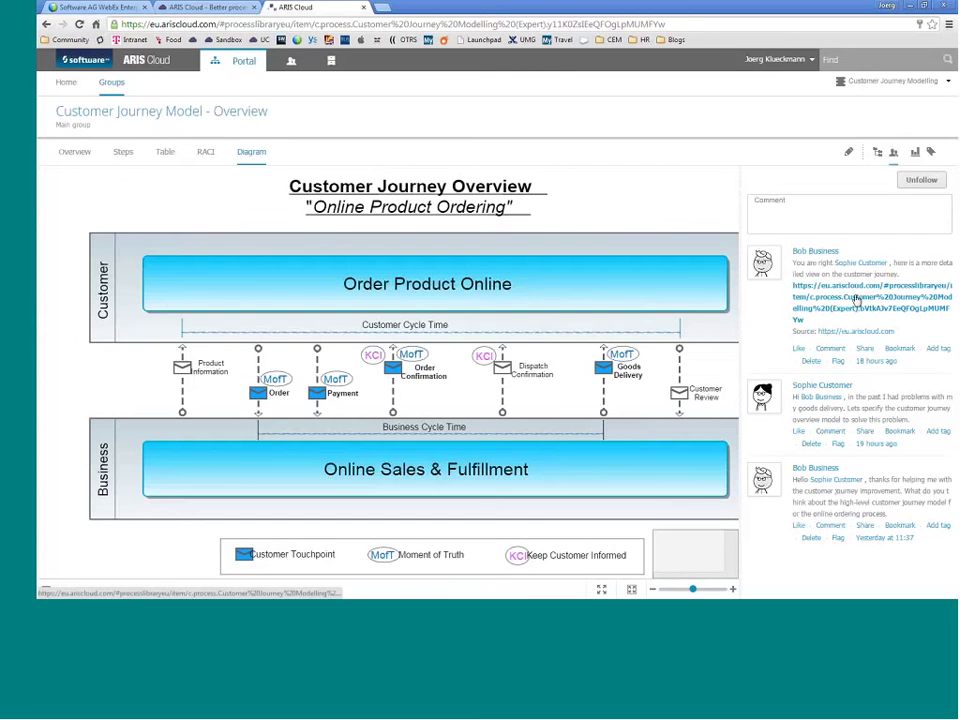
left_click(856, 300)
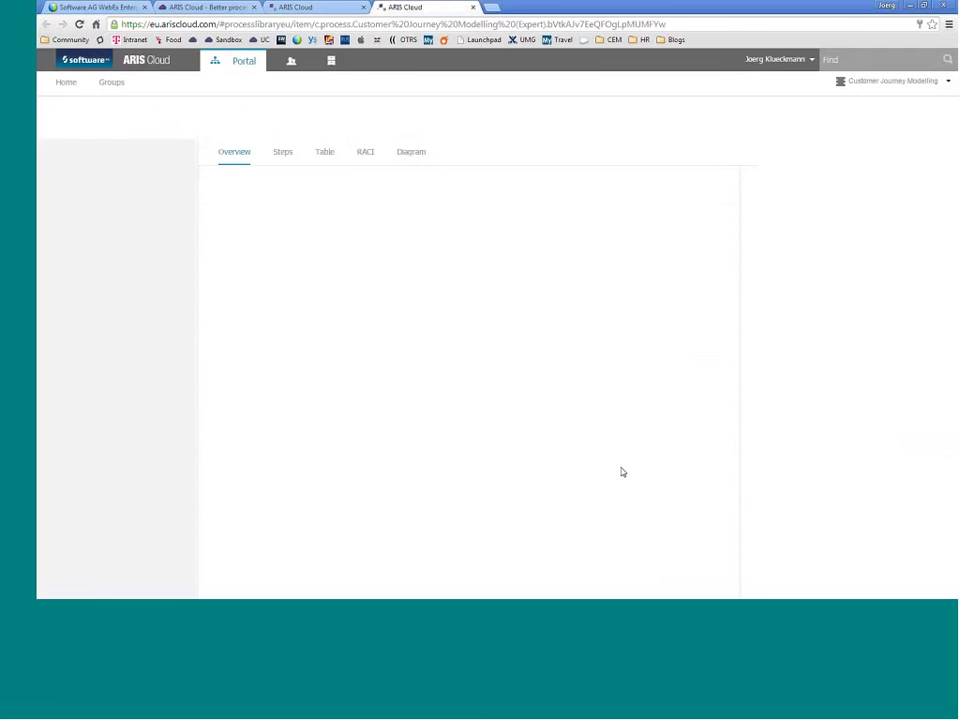
left_click(409, 155)
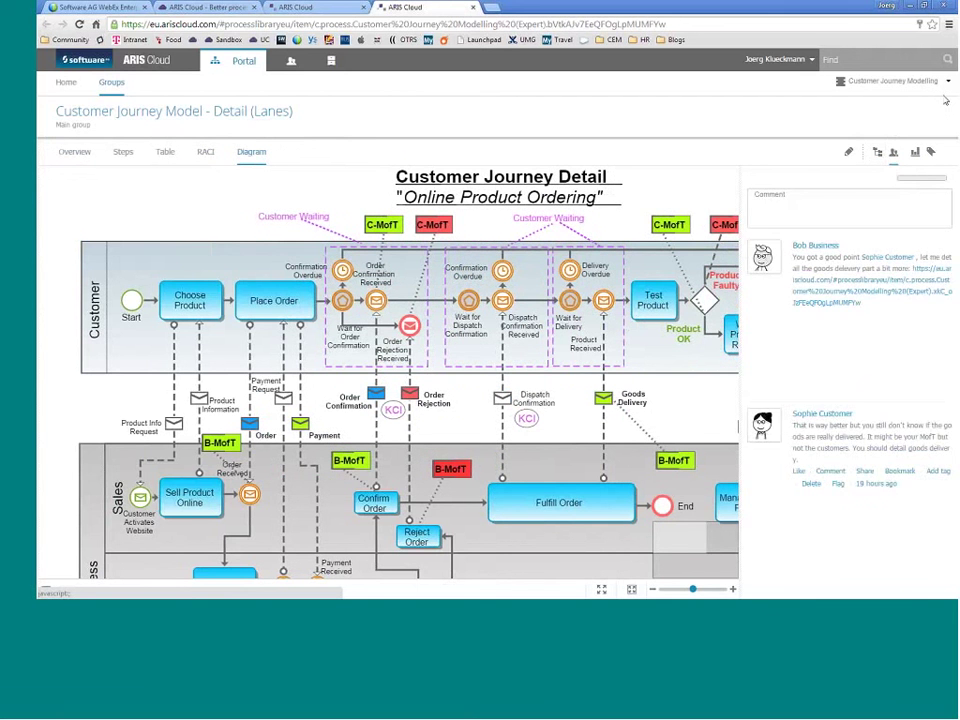
left_click(893, 153)
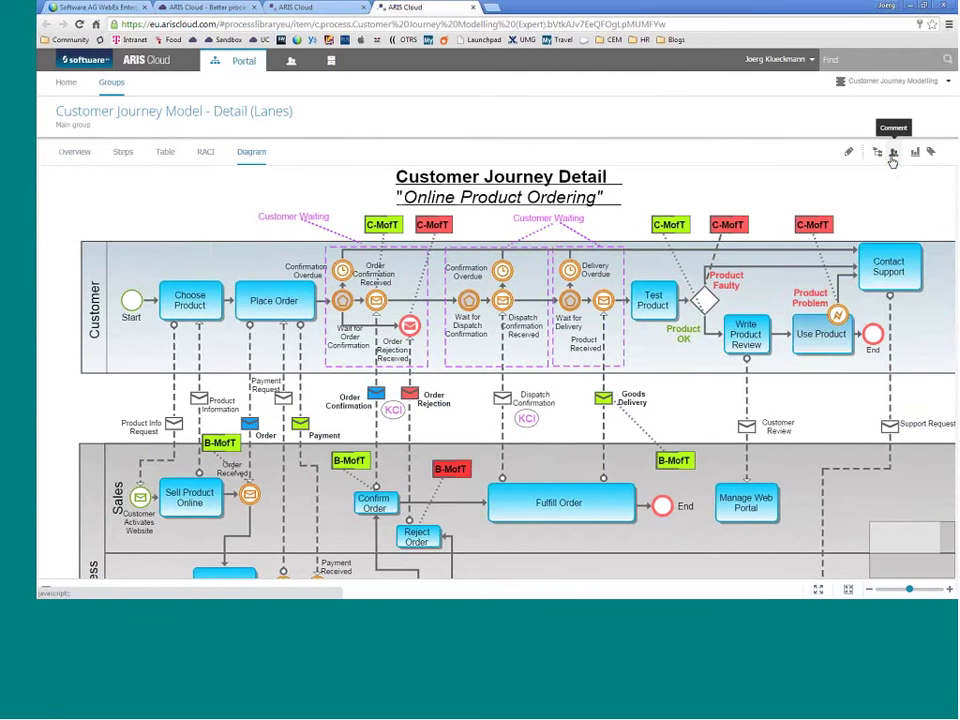
scroll(258, 485, "down", 4)
scroll(258, 485, "up", 2)
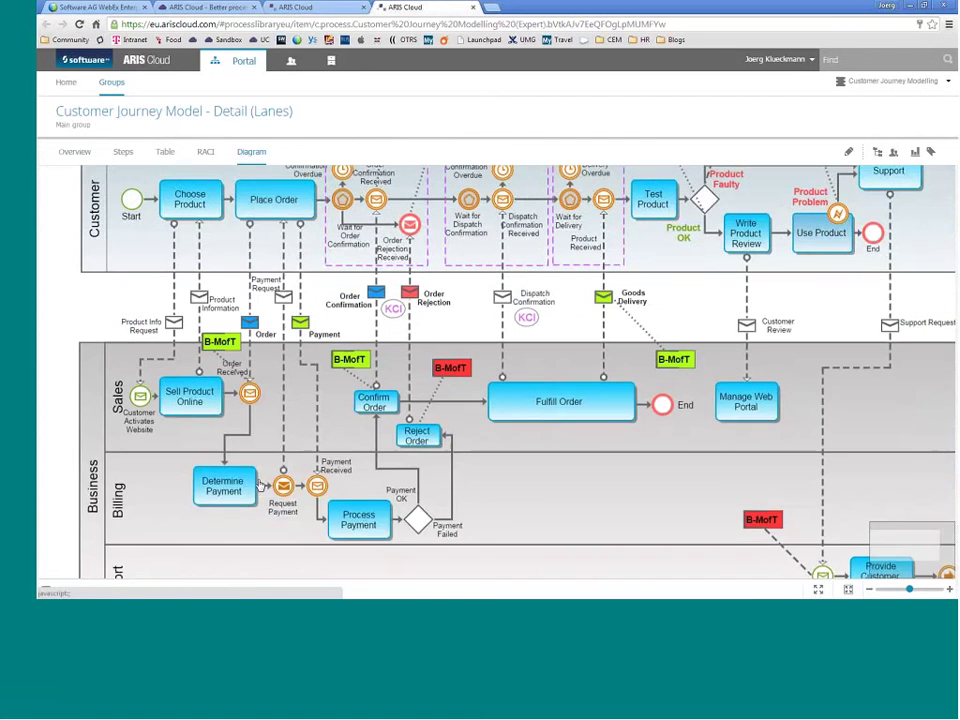
scroll(258, 485, "up", 2)
left_click_drag(909, 591, 899, 591)
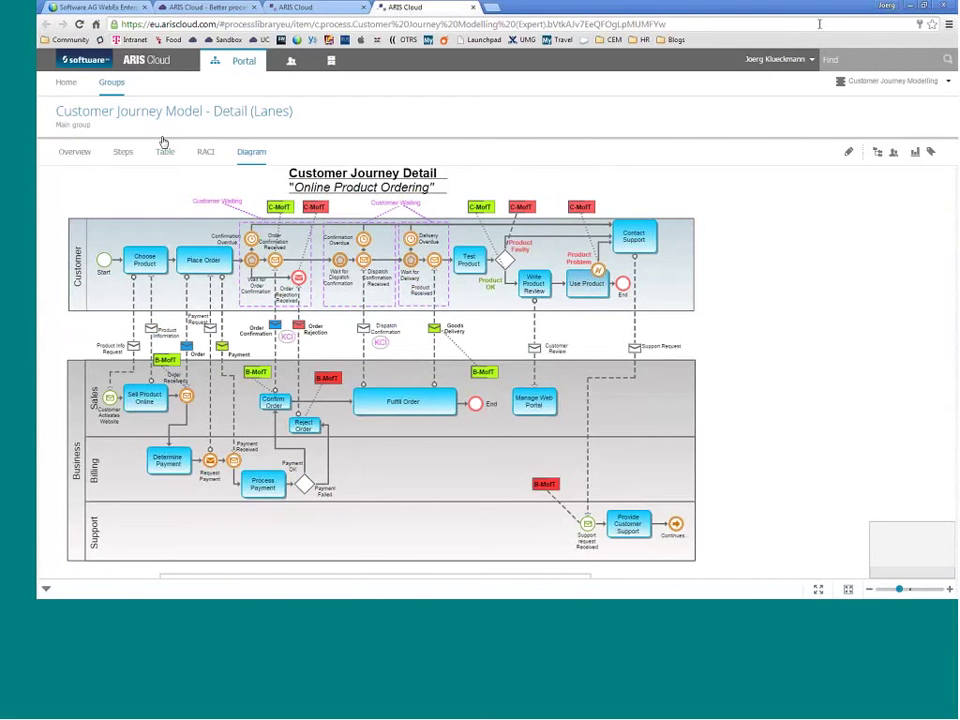
Check which report types are available for the detailed customer journey model
left_click(915, 155)
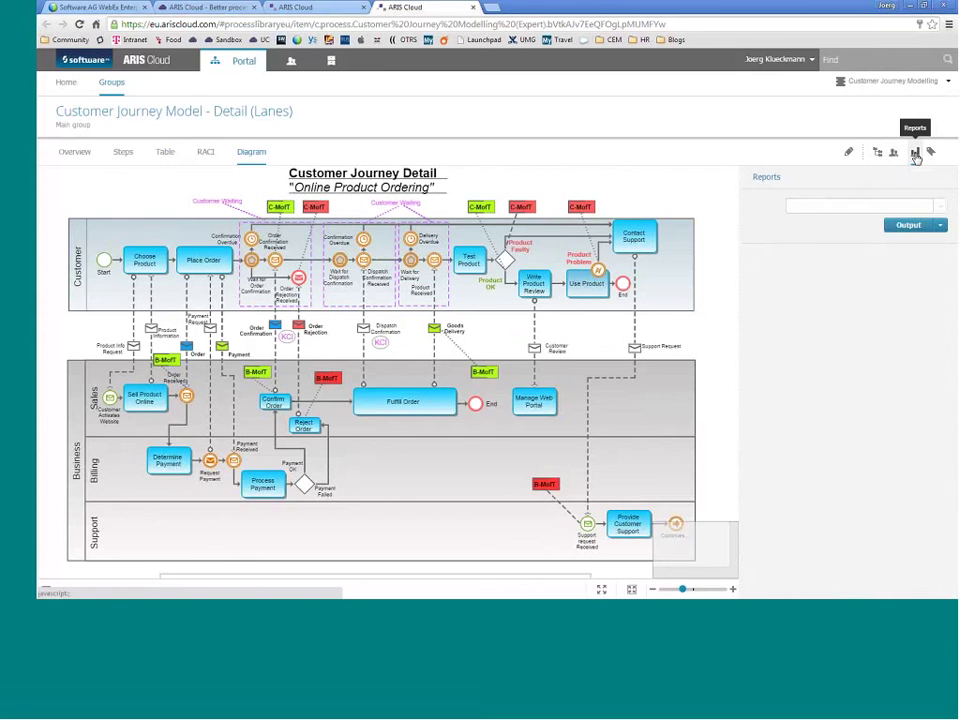
left_click(940, 205)
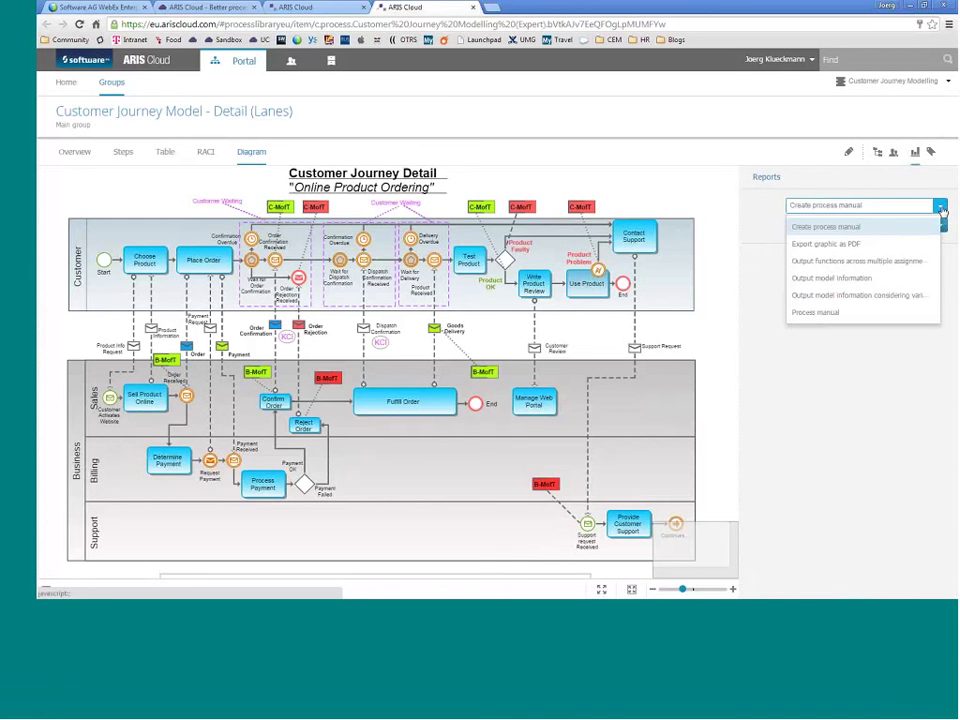
left_click(941, 208)
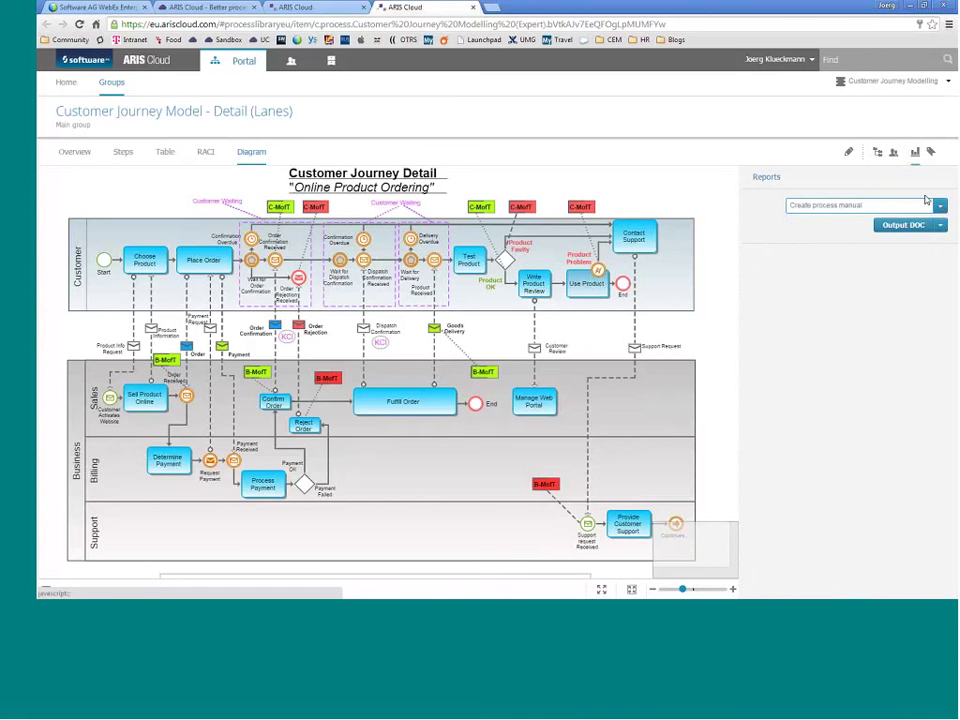
View the attributes of the Test Product task, closing them again when done
left_click(930, 154)
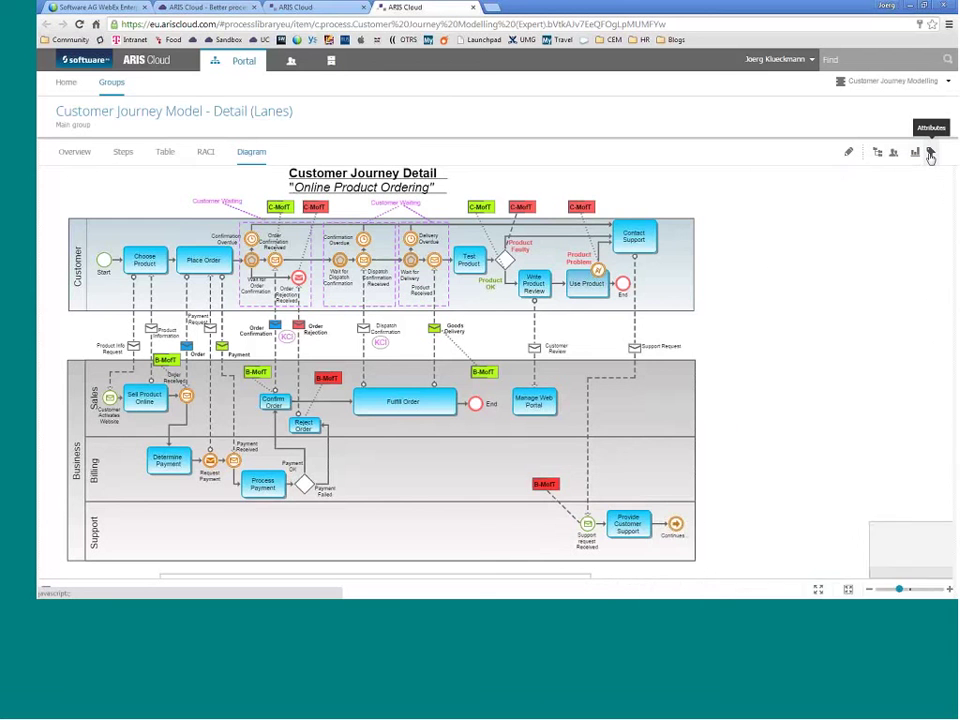
left_click(468, 262)
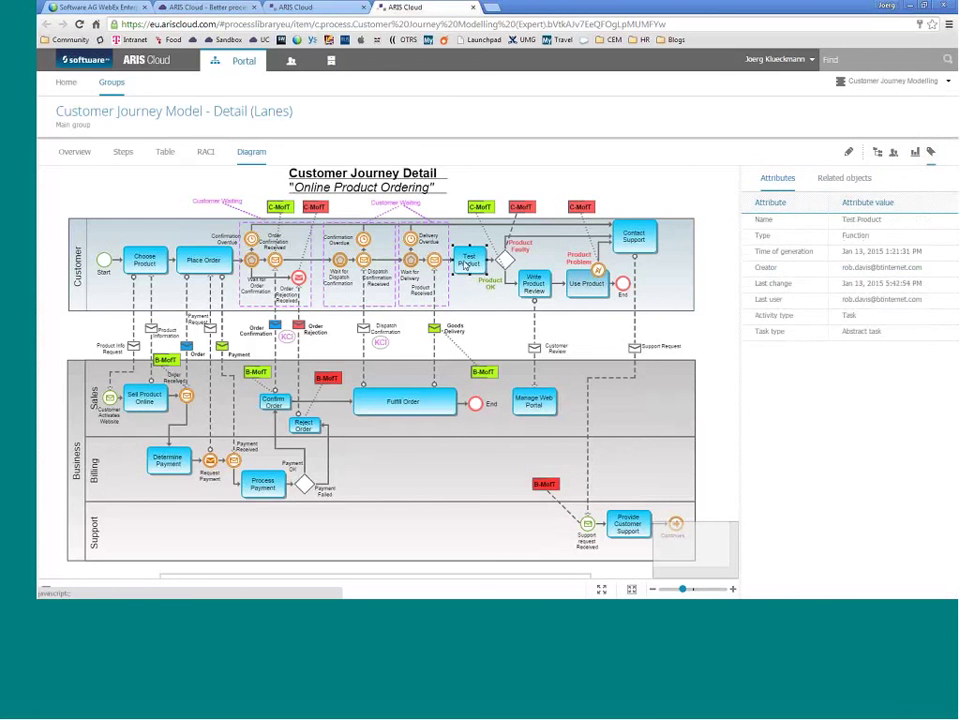
left_click(930, 156)
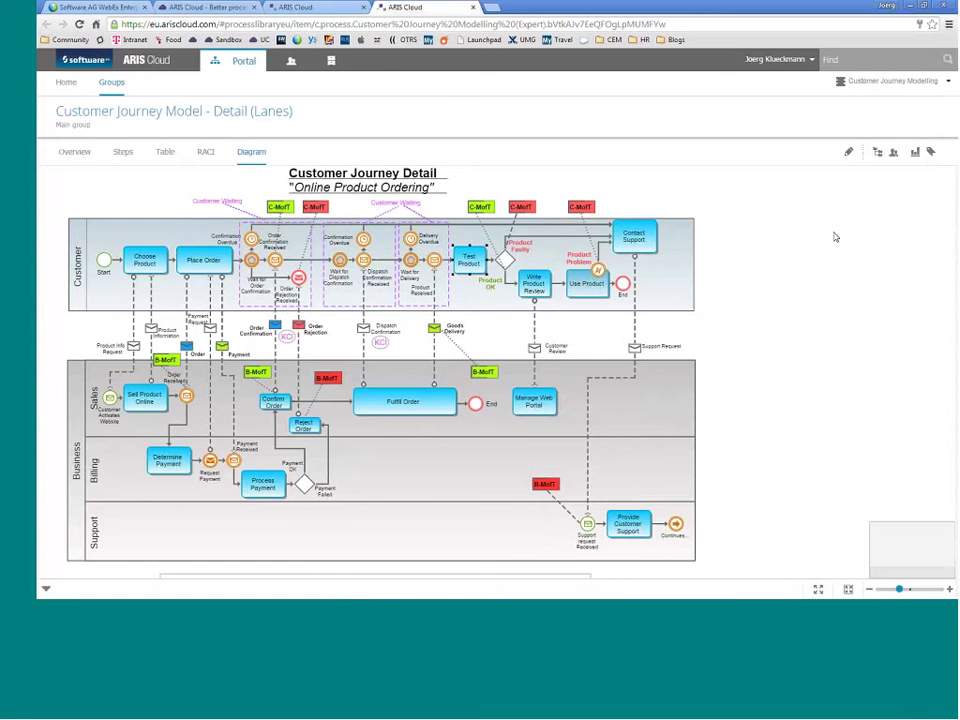
Open the detailed customer journey model for editing and look over its lanes and the Choose Product task's quick symbols
left_click(846, 155)
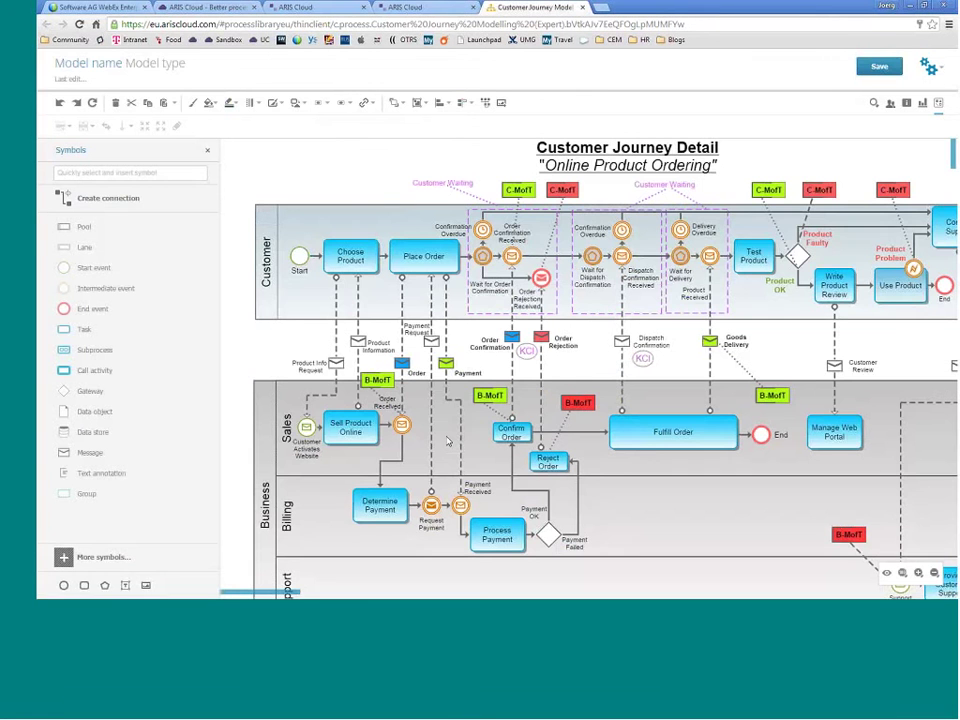
scroll(447, 417, "down", 5)
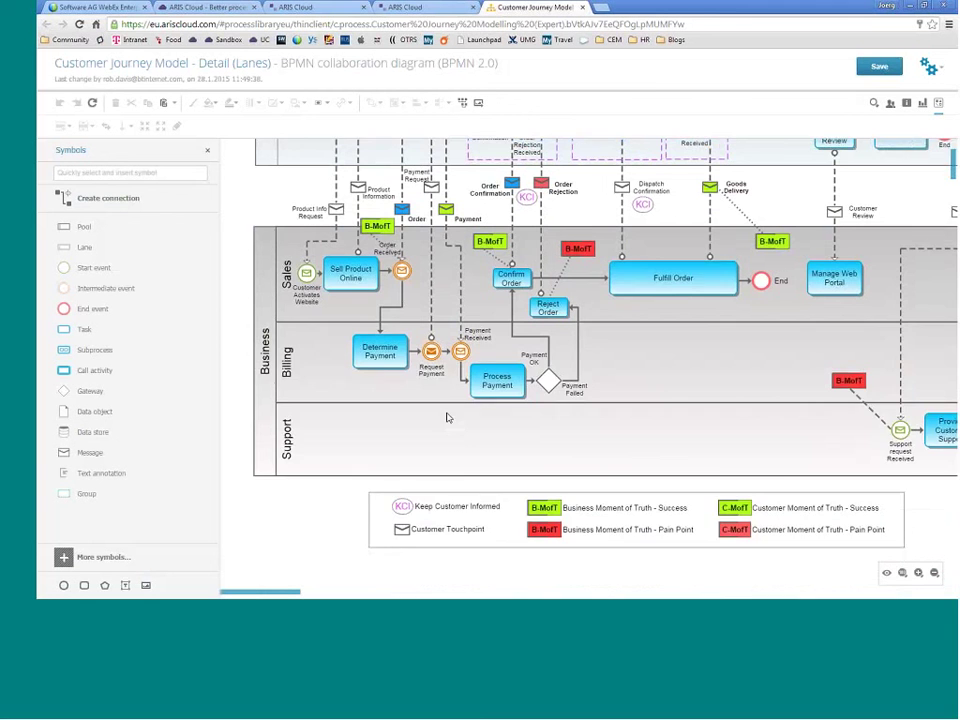
scroll(447, 417, "up", 6)
left_click(350, 256)
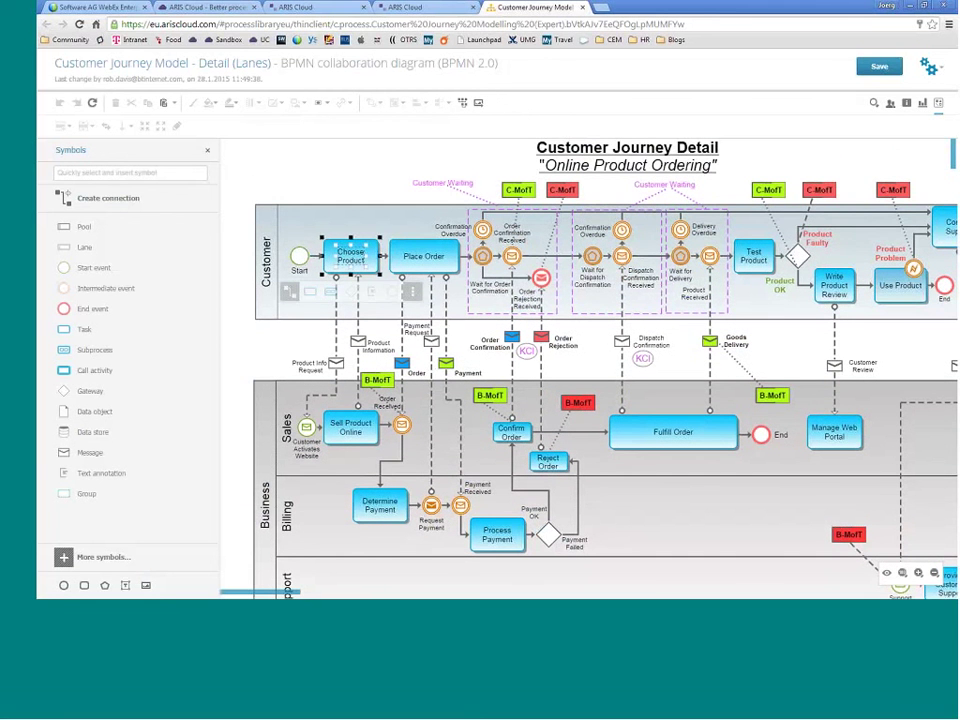
left_click(395, 162)
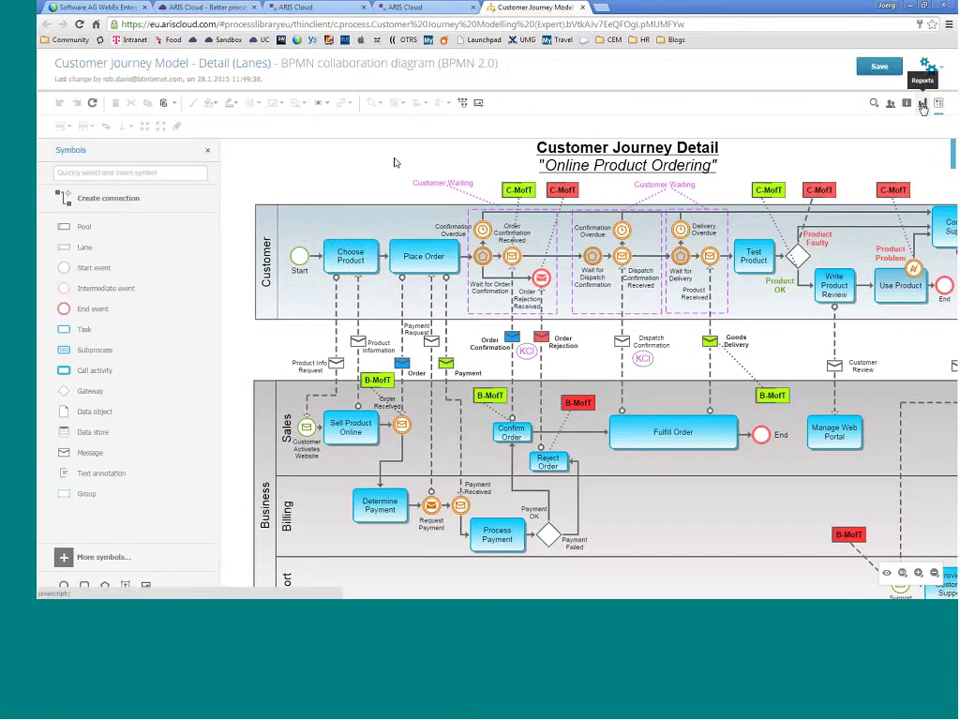
Display the report options in the model editor and inspect the properties of the Choose Product task
left_click(922, 103)
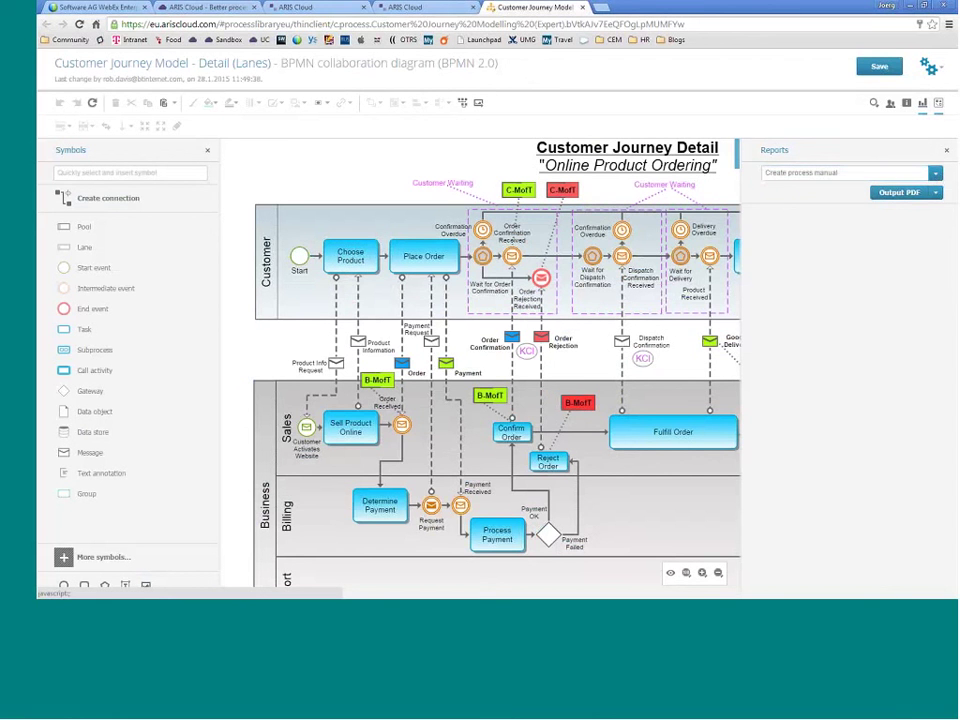
left_click(907, 104)
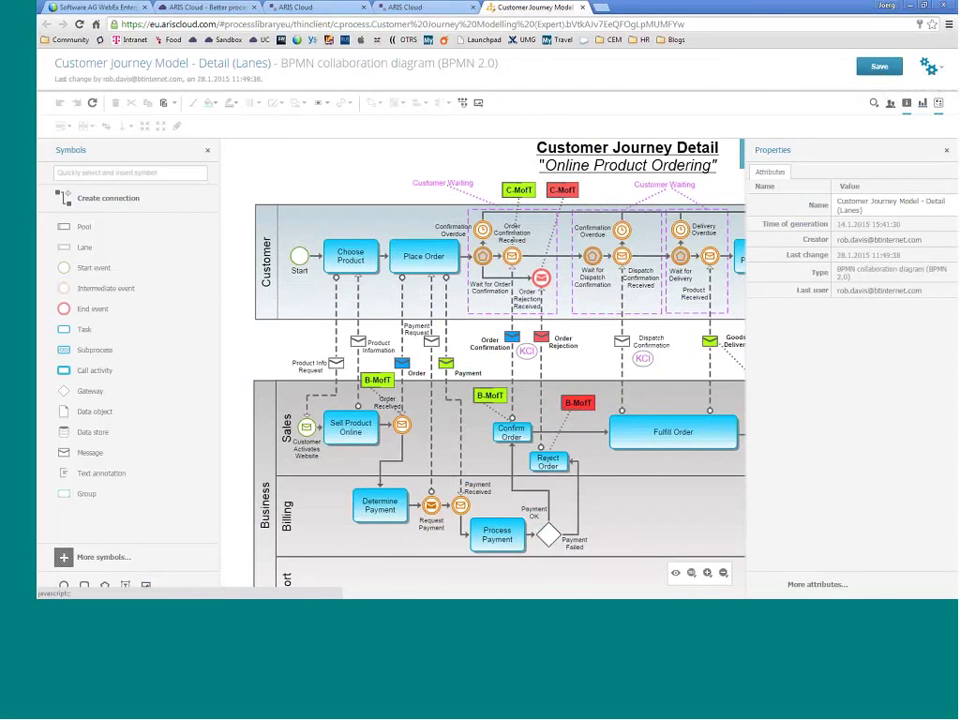
left_click(365, 262)
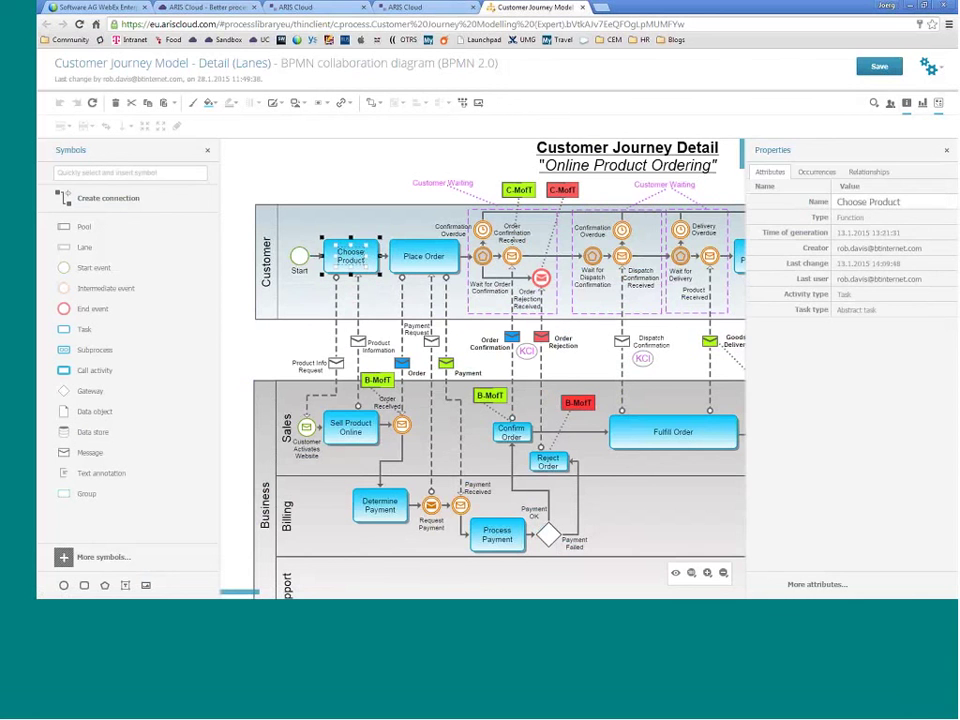
Close the Choose Product properties and the model editor, and examine the Sales, Billing and Support lanes in the portal diagram
left_click(947, 151)
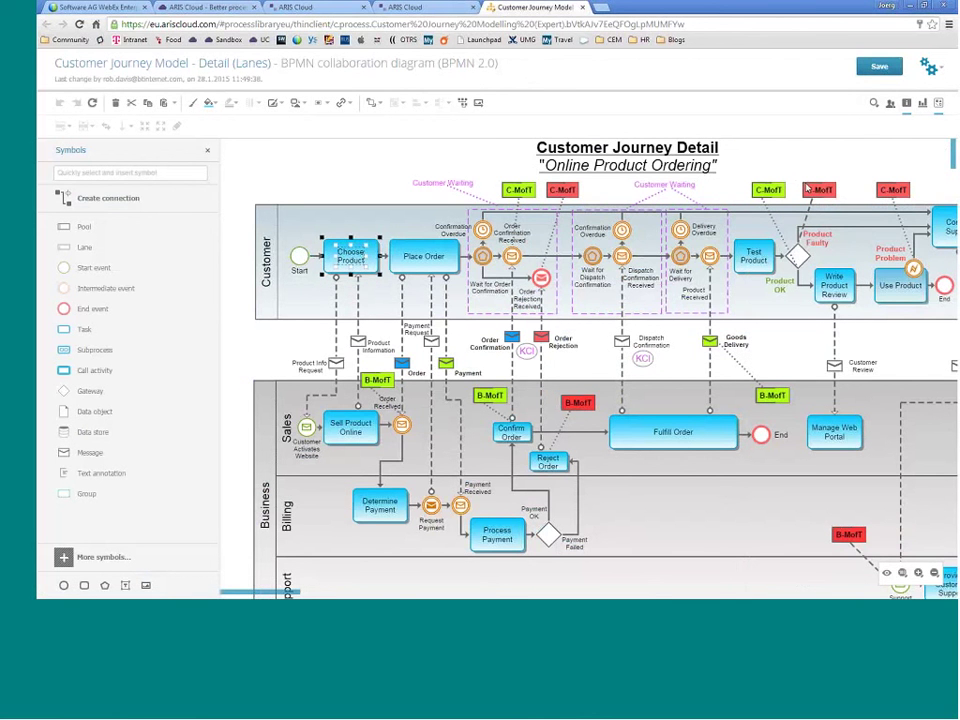
left_click(583, 9)
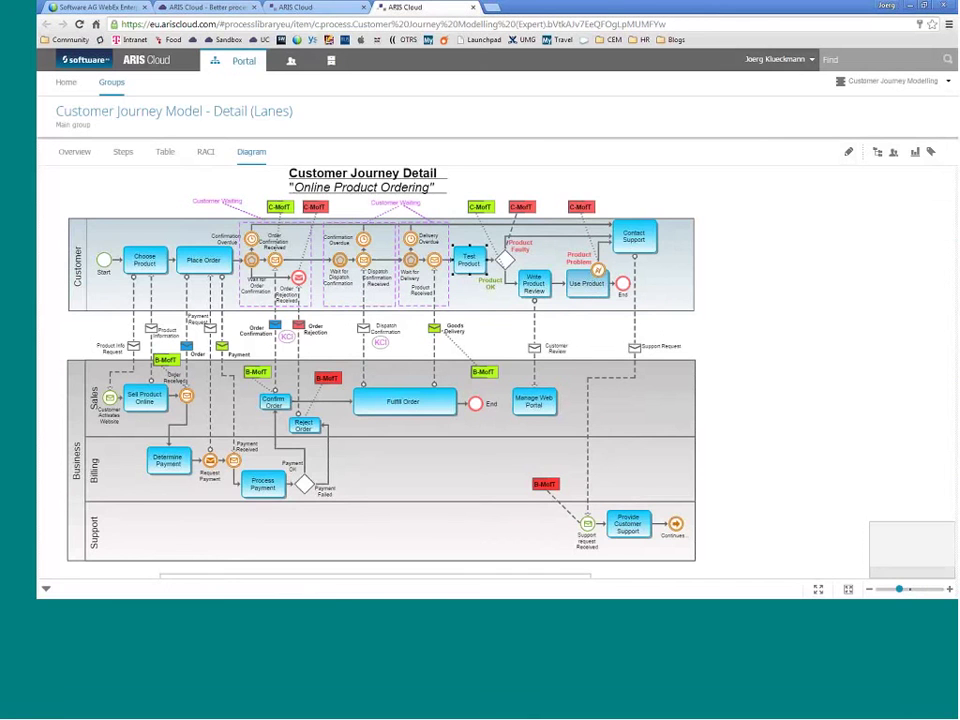
left_click_drag(899, 589, 910, 589)
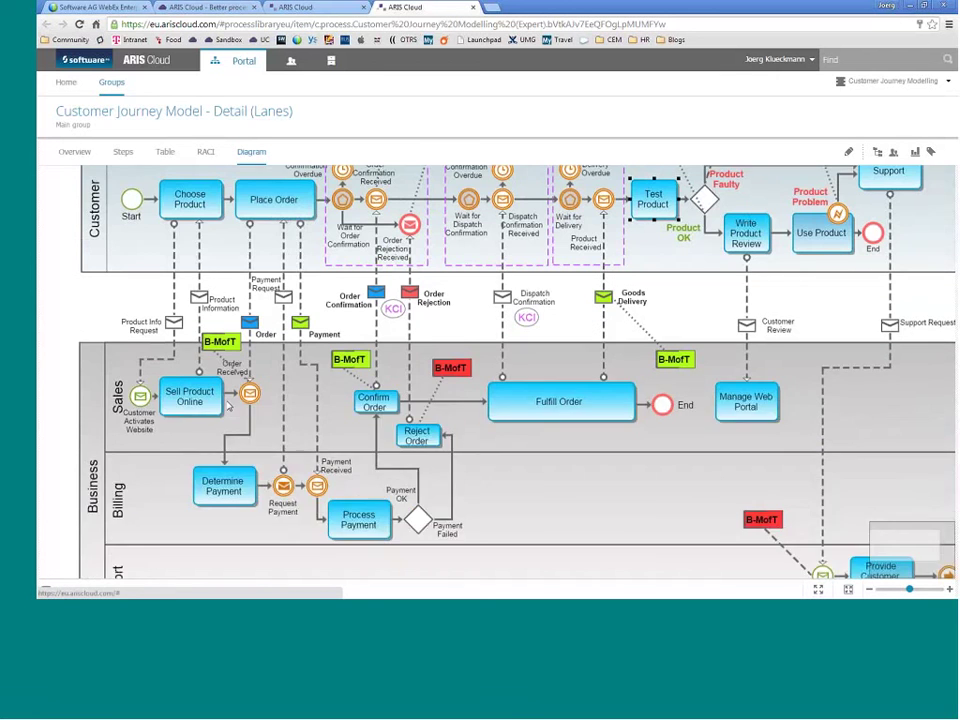
scroll(140, 424, "down", 2)
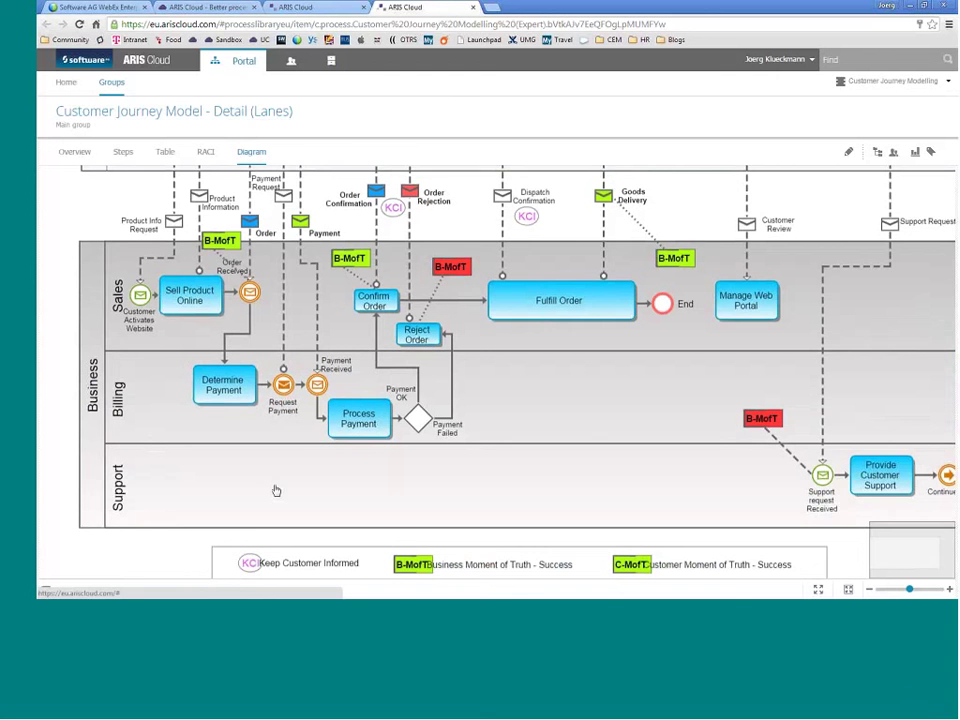
Display the comments on the detailed model and examine the Customer lane and its touchpoints up to Goods Delivery
left_click(895, 154)
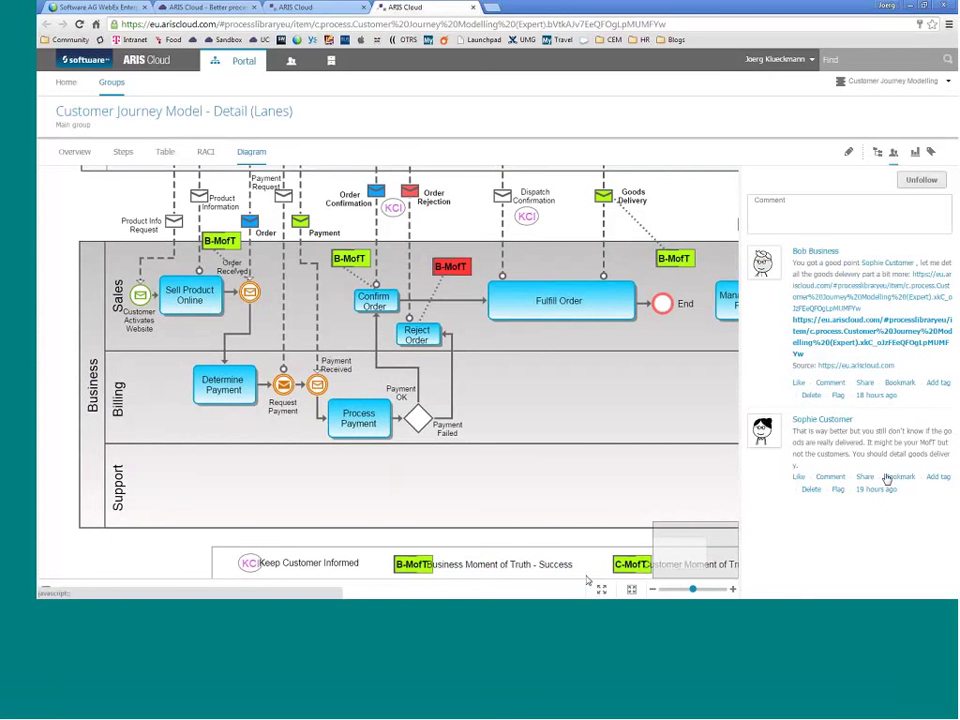
left_click_drag(629, 384, 530, 508)
left_click_drag(480, 330, 426, 441)
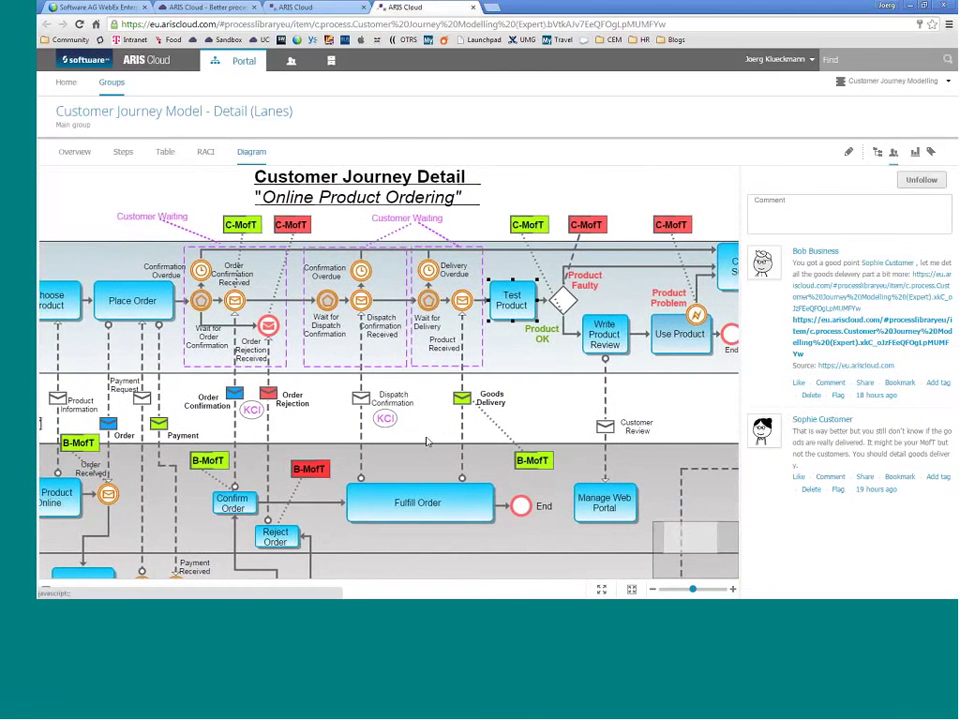
left_click_drag(336, 276, 478, 270)
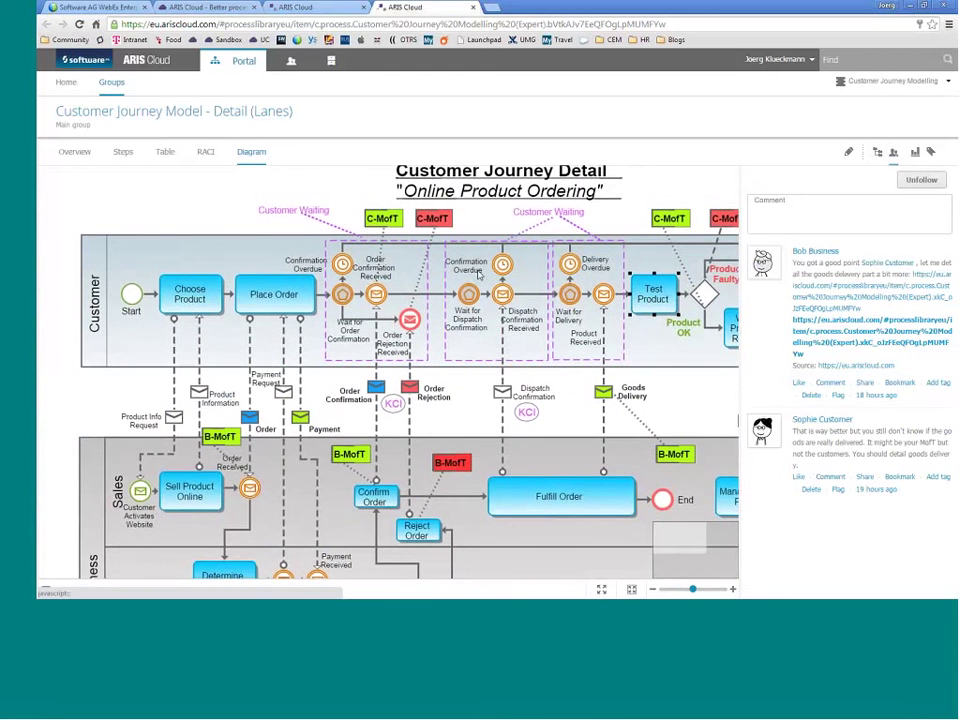
left_click_drag(484, 300, 300, 295)
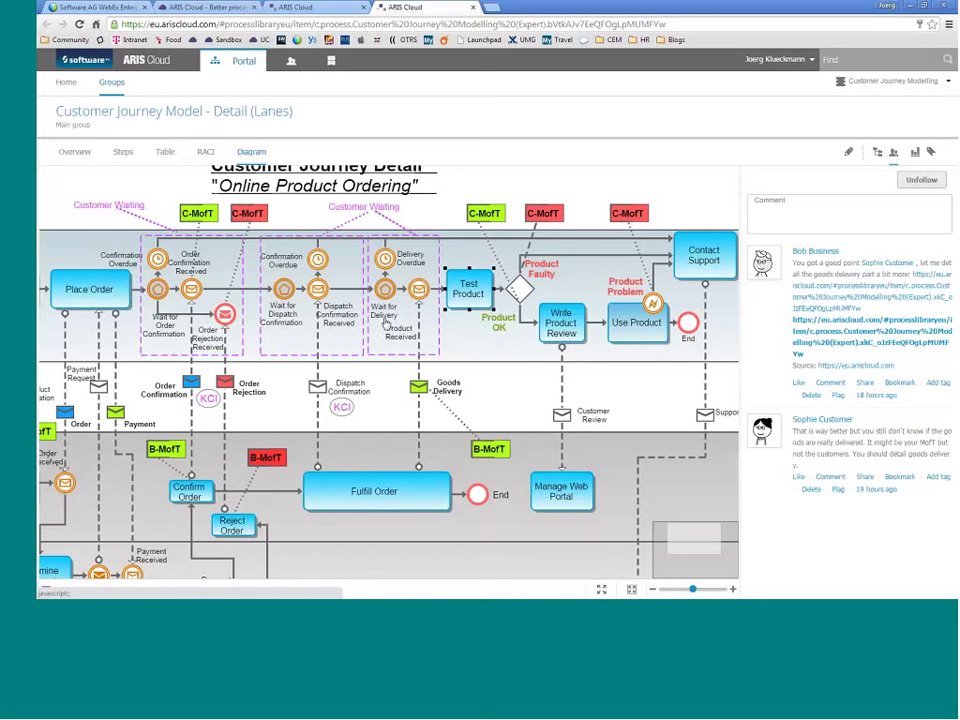
left_click(424, 422)
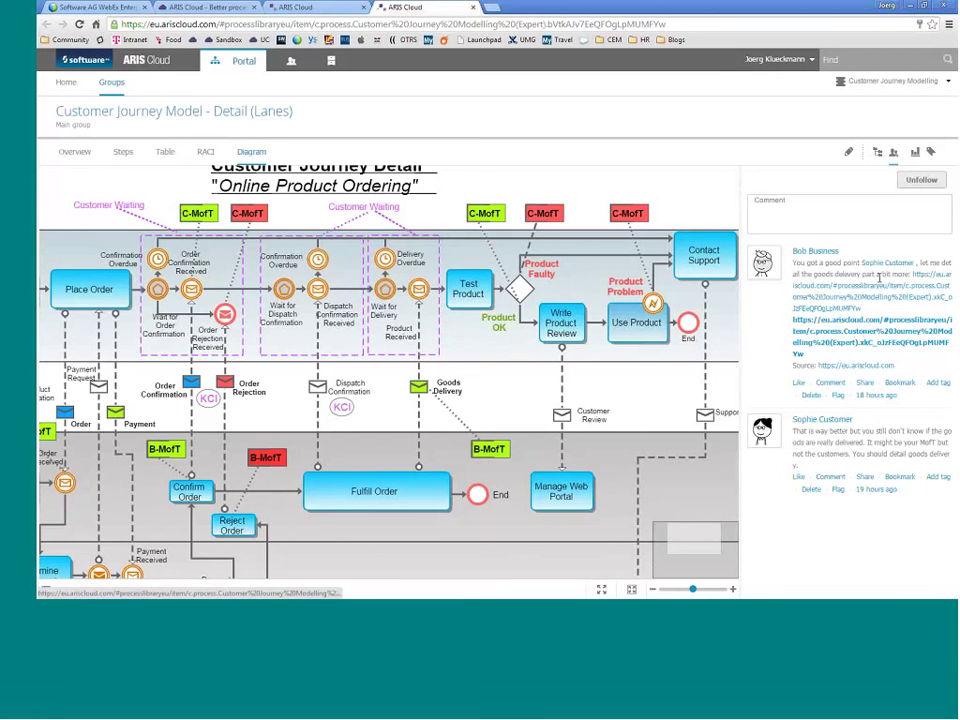
Open the 3rd Party Delivery model linked in the newest comment and show its diagram at overview size
left_click(860, 313)
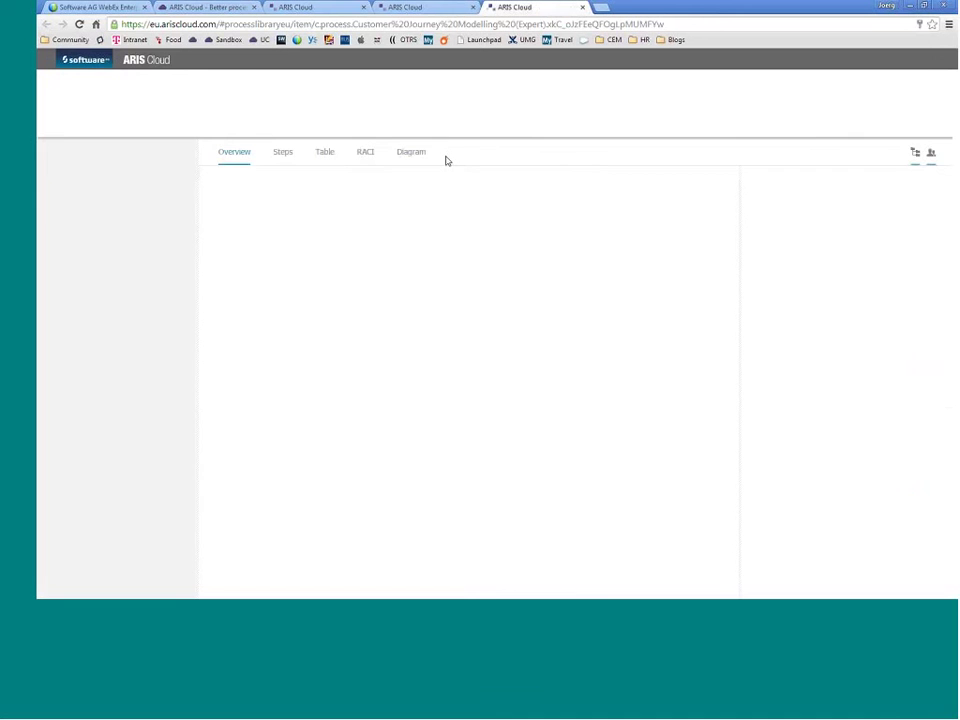
left_click(414, 153)
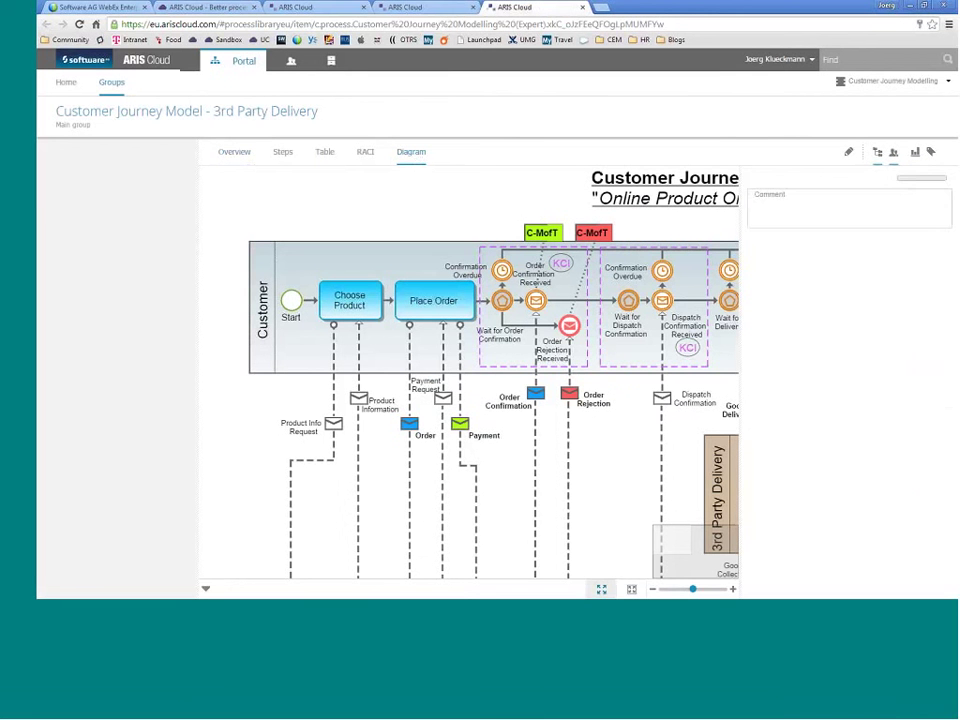
left_click_drag(565, 406, 453, 400)
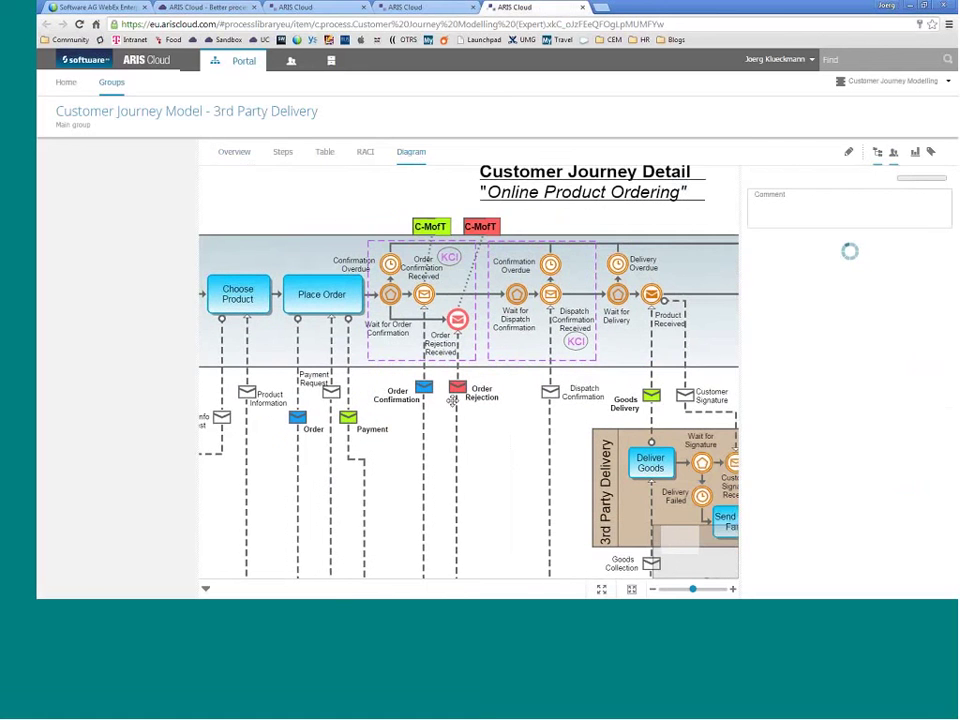
left_click_drag(692, 589, 672, 590)
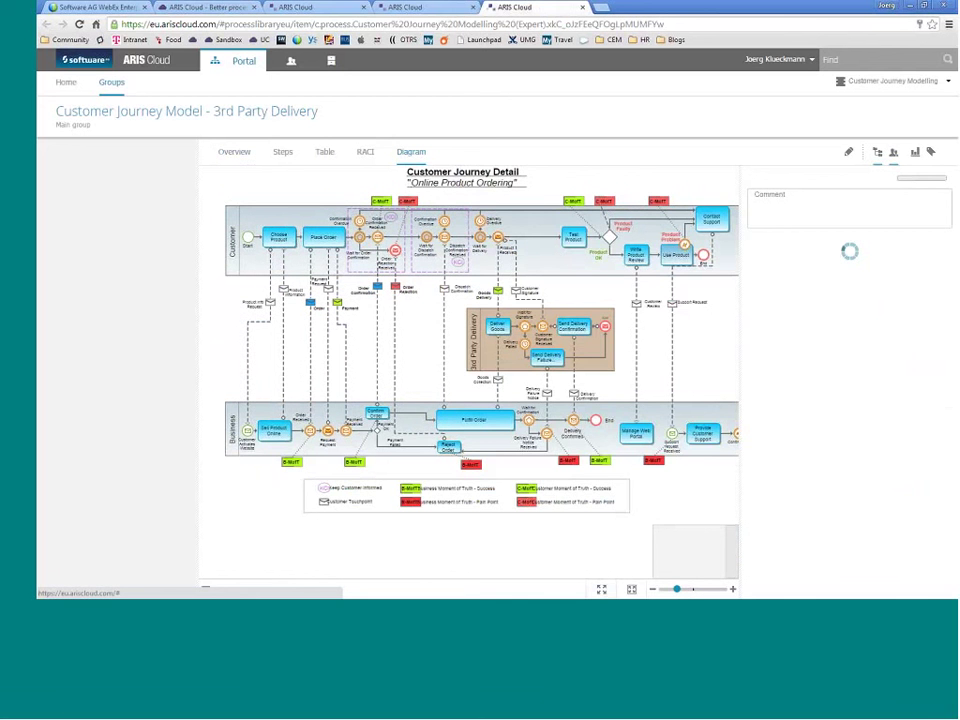
Examine the 3rd Party Delivery pool and its links to the Customer and Business lanes, with the side panels hidden
left_click_drag(676, 589, 686, 590)
left_click_drag(730, 445, 325, 367)
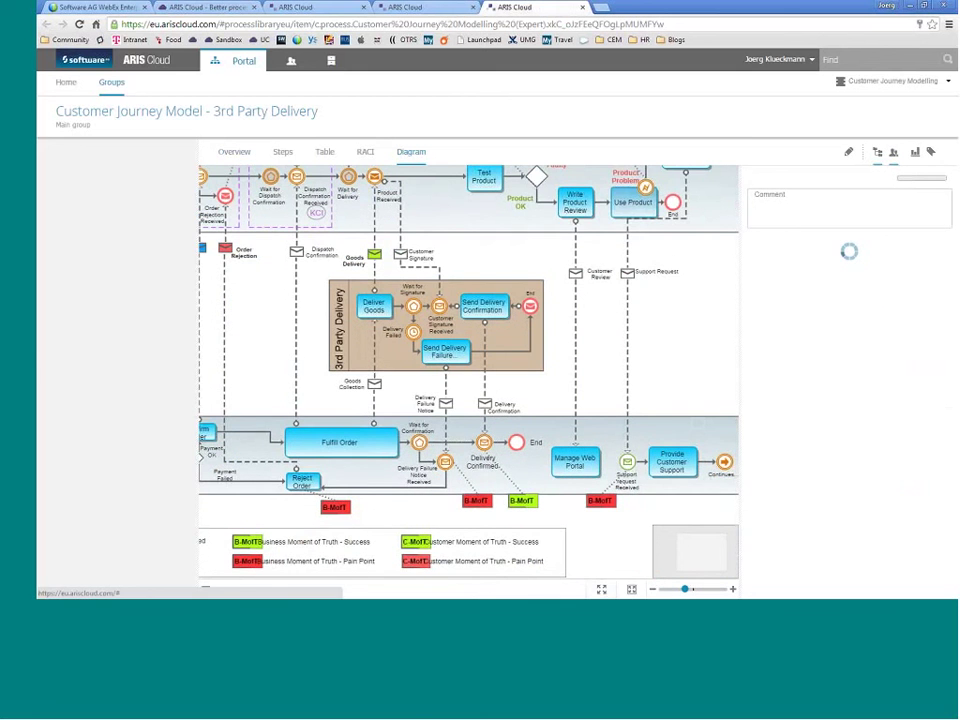
left_click(893, 152)
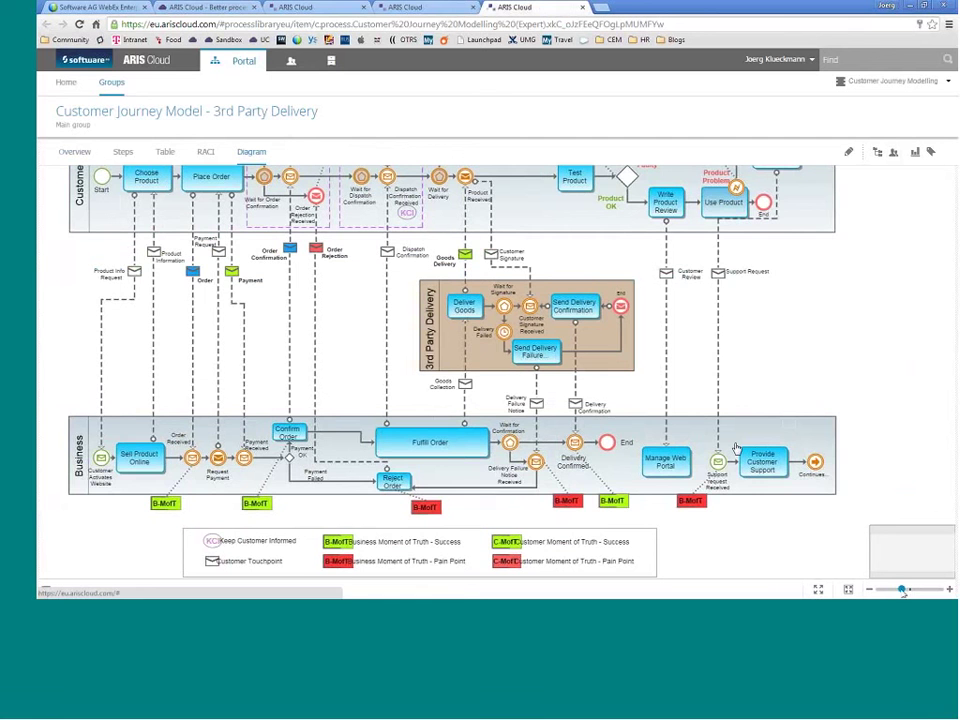
scroll(540, 388, "up", 2)
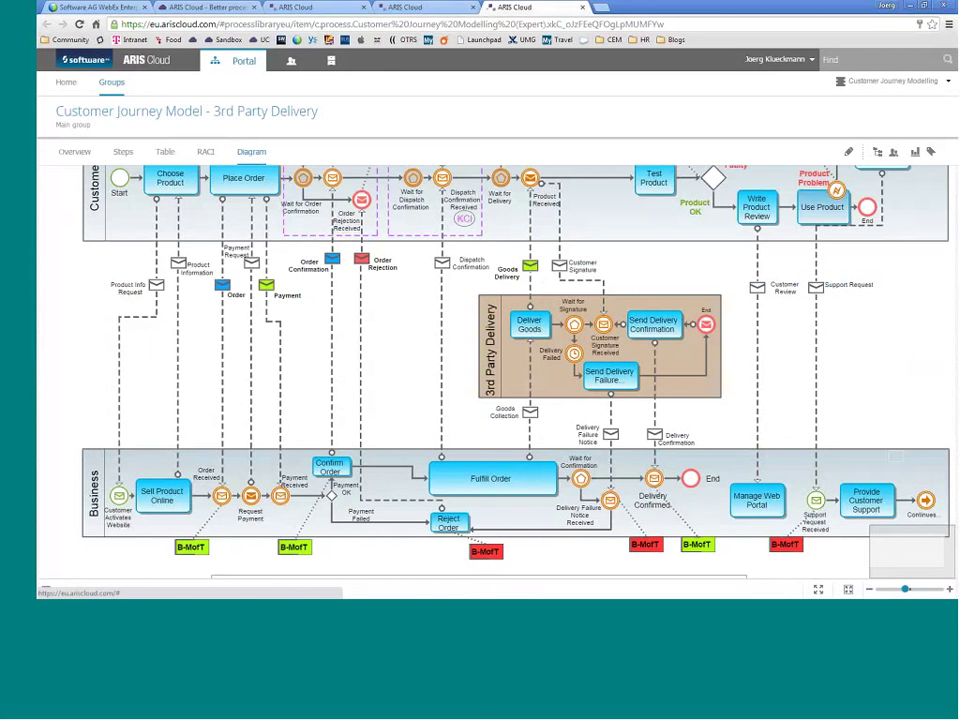
Display the comments on the 3rd Party Delivery model and like the customer's comment
left_click(895, 155)
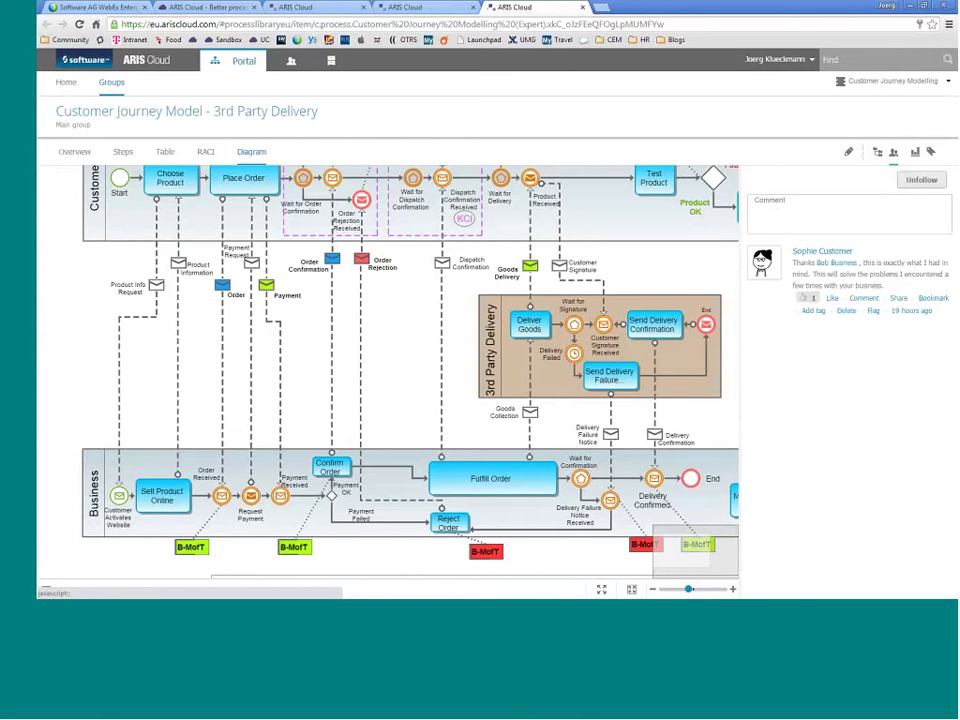
left_click(832, 298)
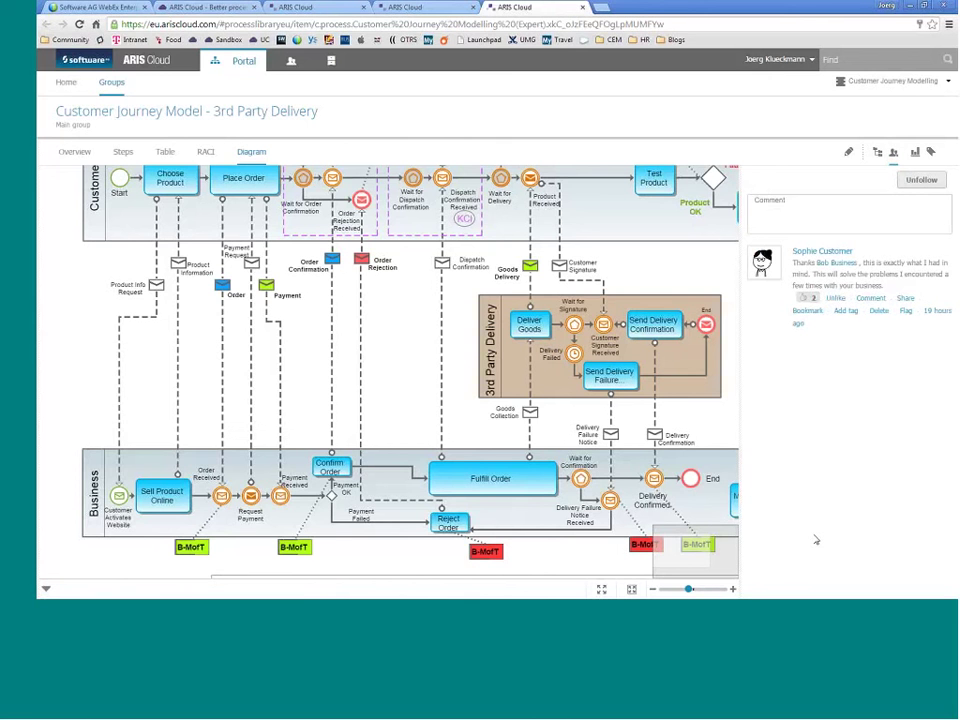